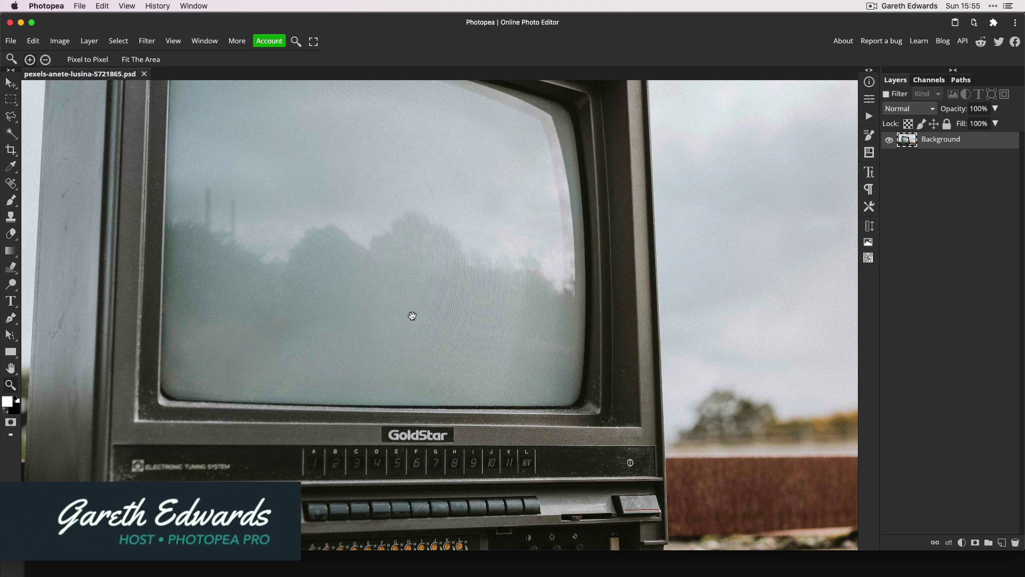
With the Pen tool in Path mode, trace the TV screen's left edge and round its upper-left corner.
drag(412, 315, 492, 393)
click(11, 317)
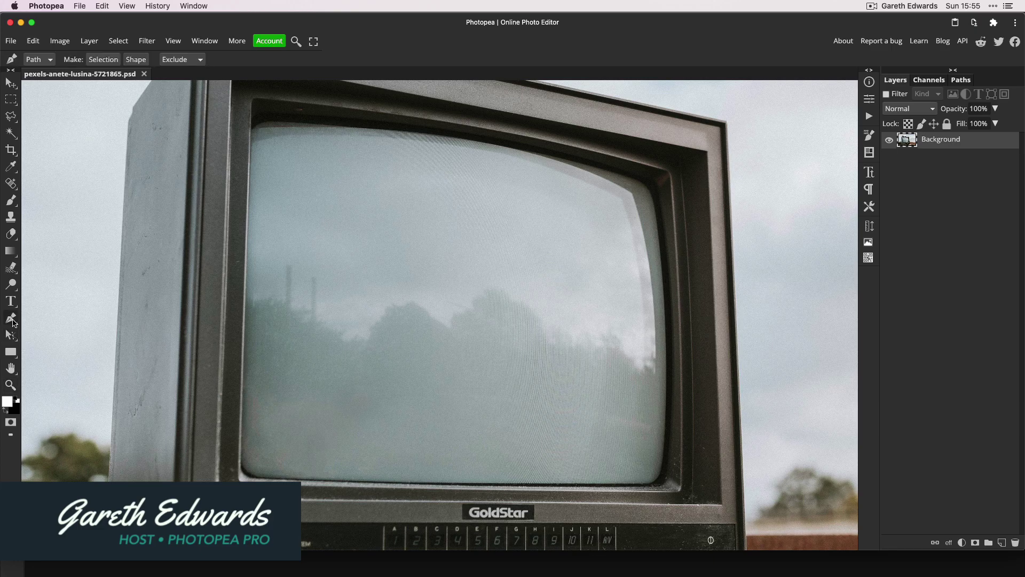
click(50, 62)
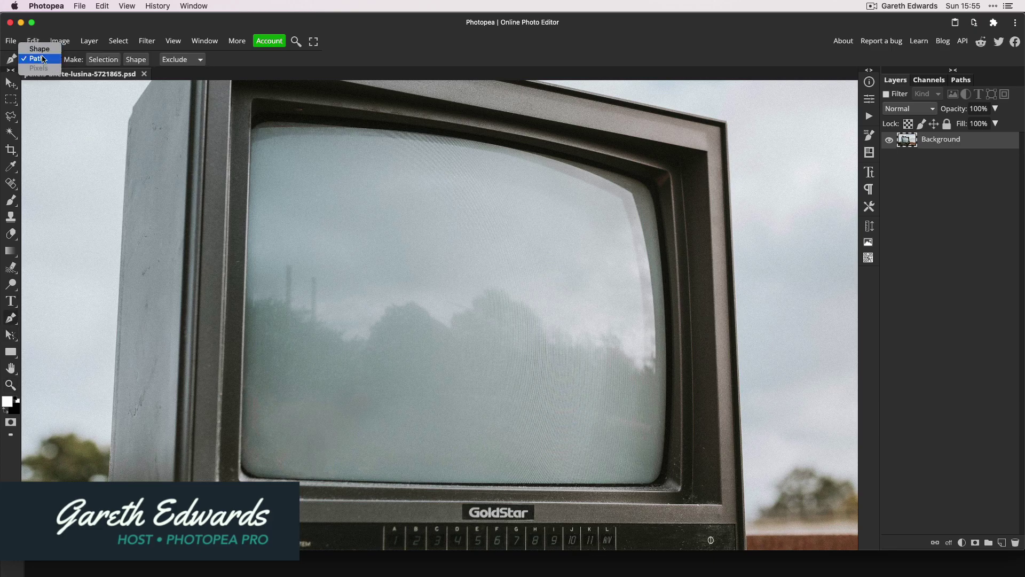
click(43, 62)
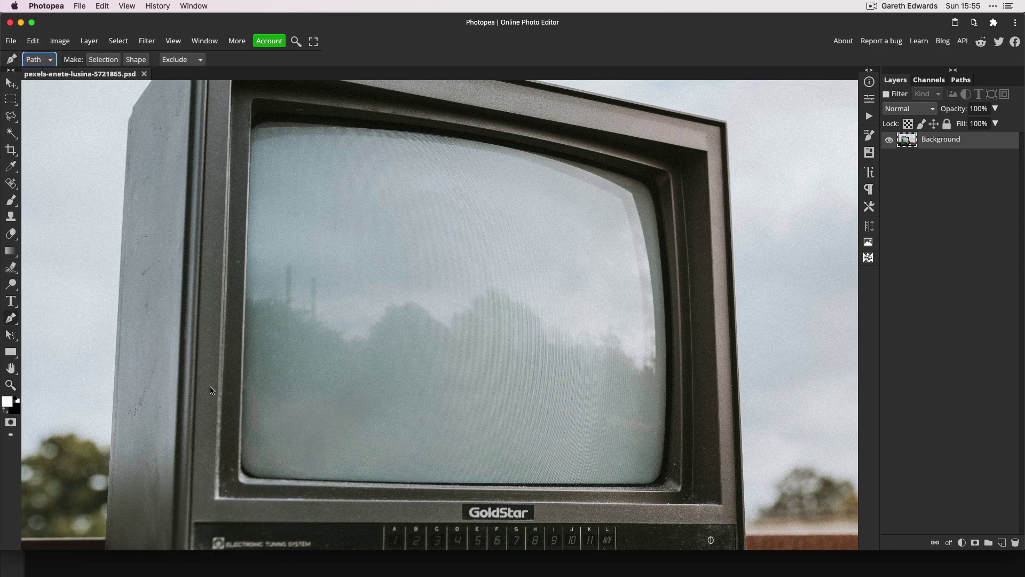
click(240, 462)
drag(245, 272, 372, 307)
key(super+plus)
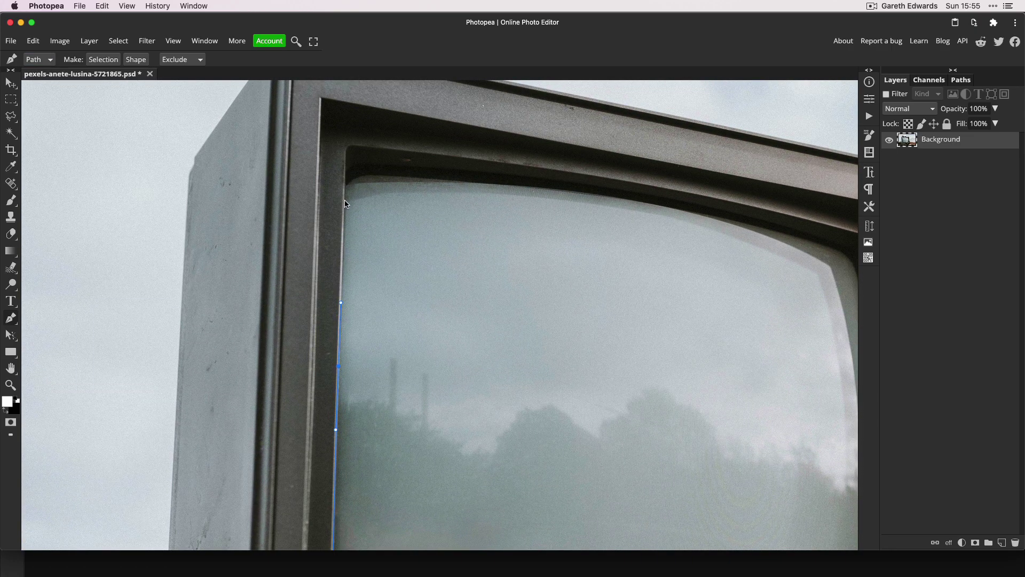
click(344, 211)
drag(370, 179, 393, 179)
Continue the path along the TV screen's curved top edge, around the upper-right corner and onto the right edge.
scroll(470, 210, right, 5)
drag(489, 204, 596, 218)
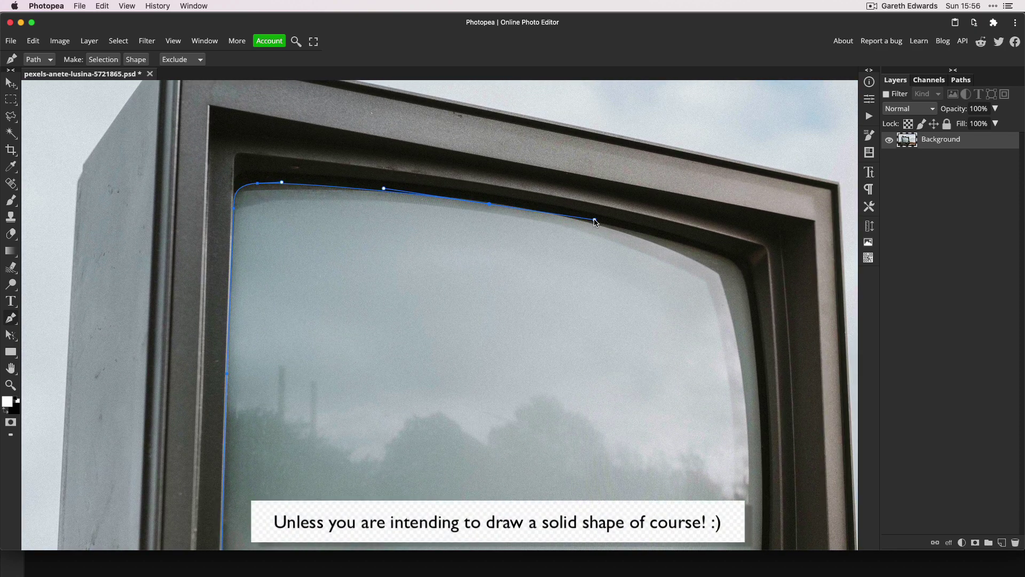
drag(727, 258, 685, 173)
drag(706, 277, 708, 356)
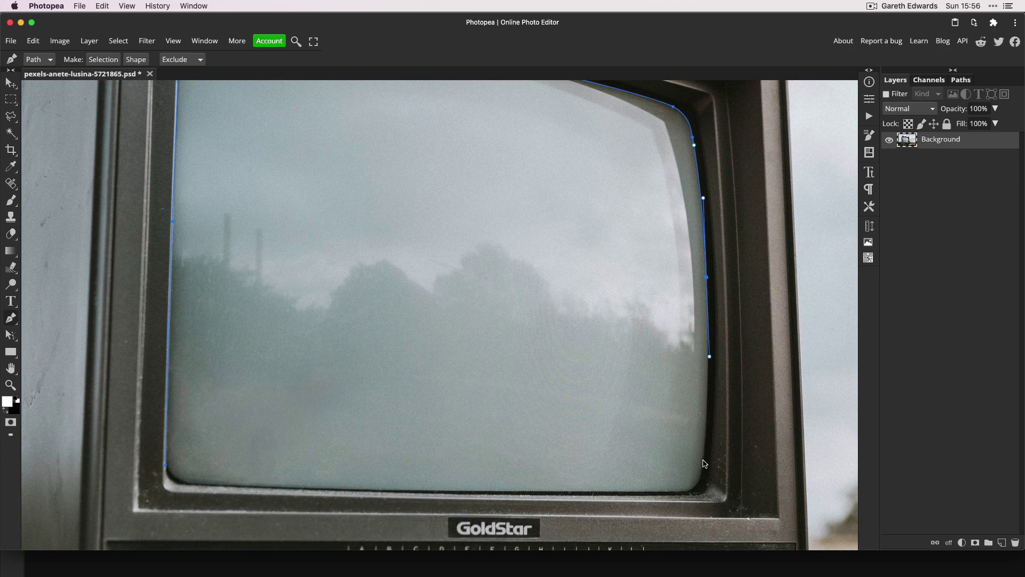
Trace the TV screen's lower-right corner and bottom edge, and close the path around the lower-left corner.
drag(704, 459, 670, 490)
drag(422, 490, 343, 490)
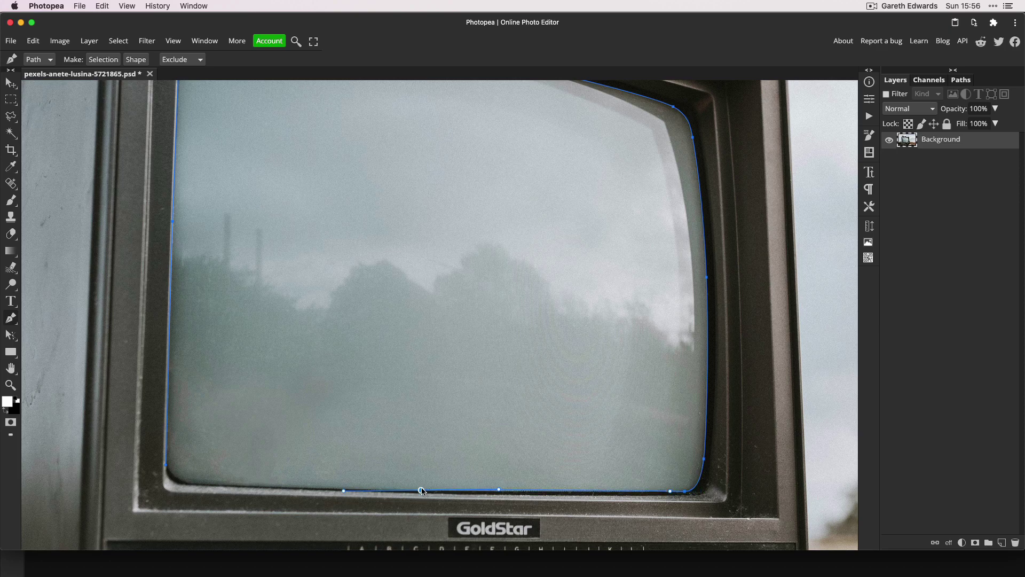
drag(193, 484, 165, 458)
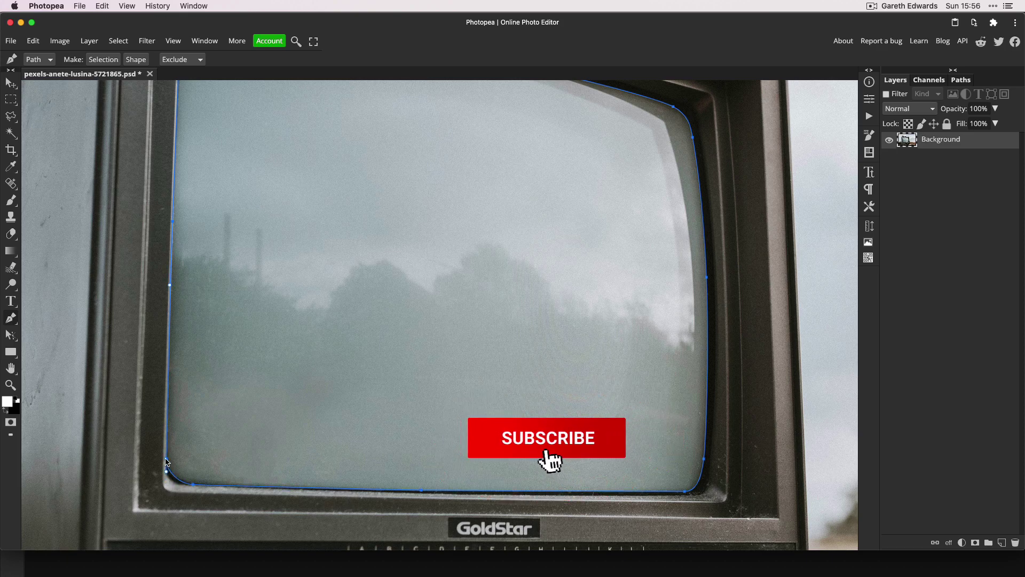
click(192, 484)
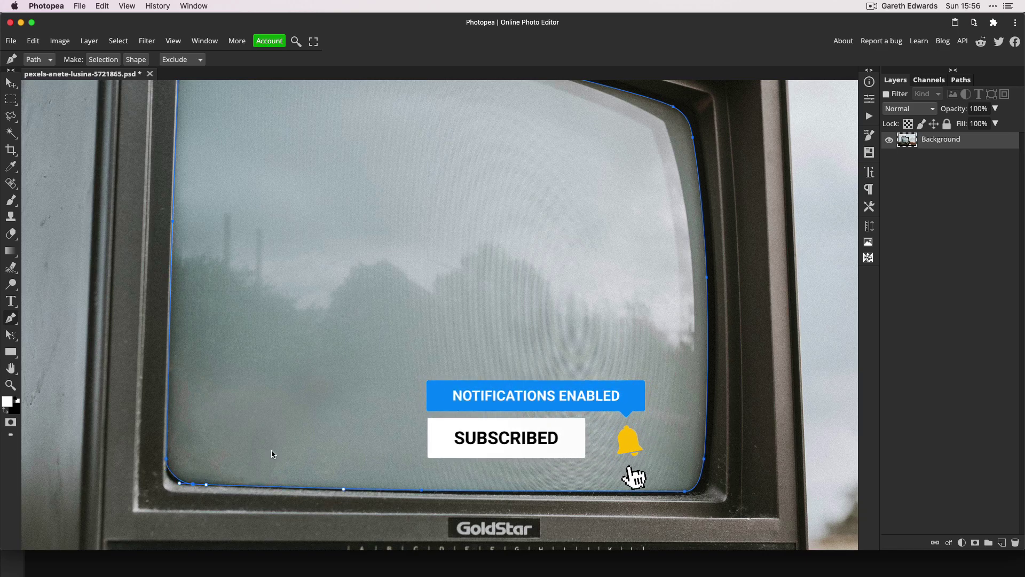
Rename the work path as "screen".
click(960, 80)
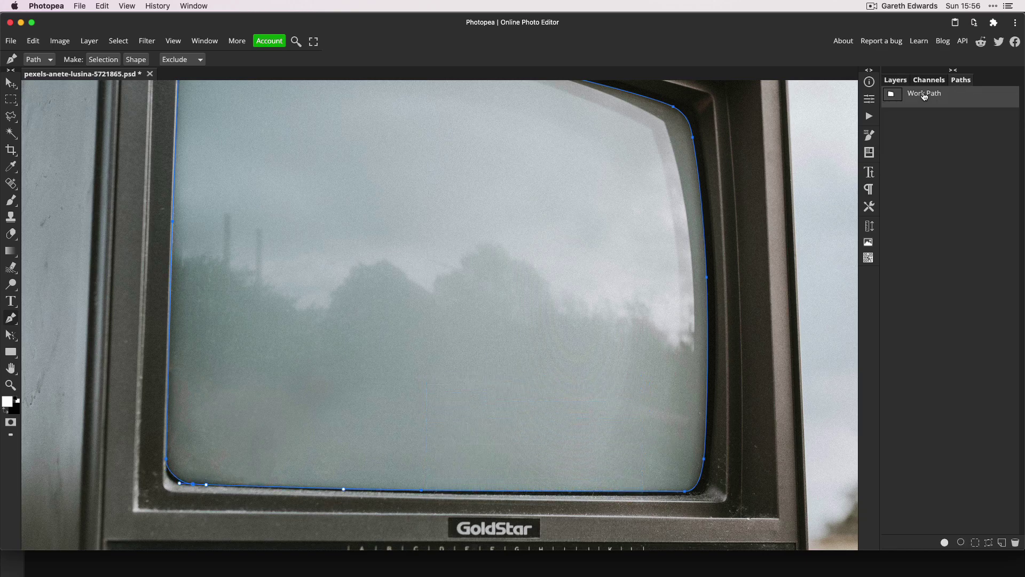
double_click(924, 94)
text(scre)
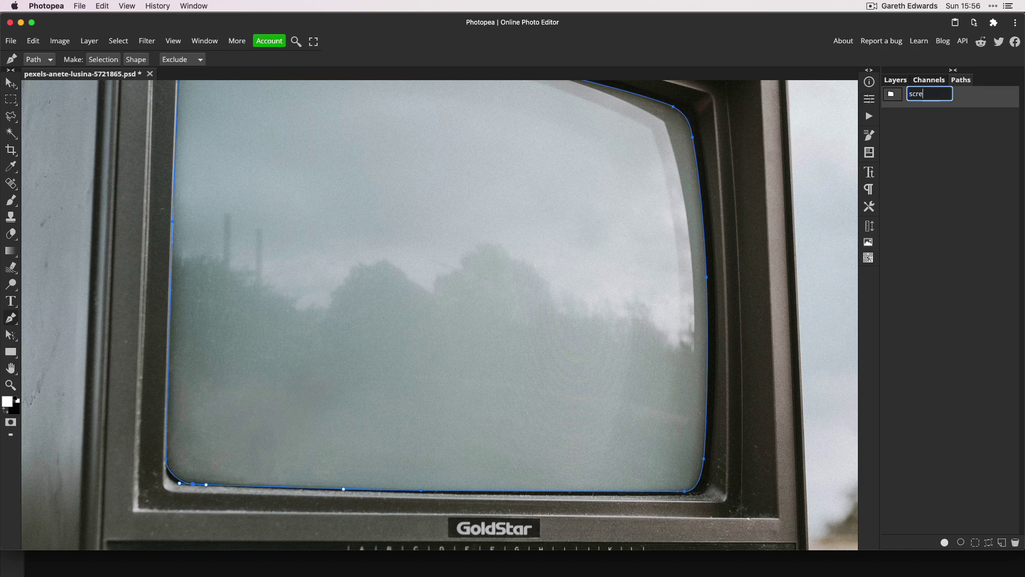
text(en)
key(Return)
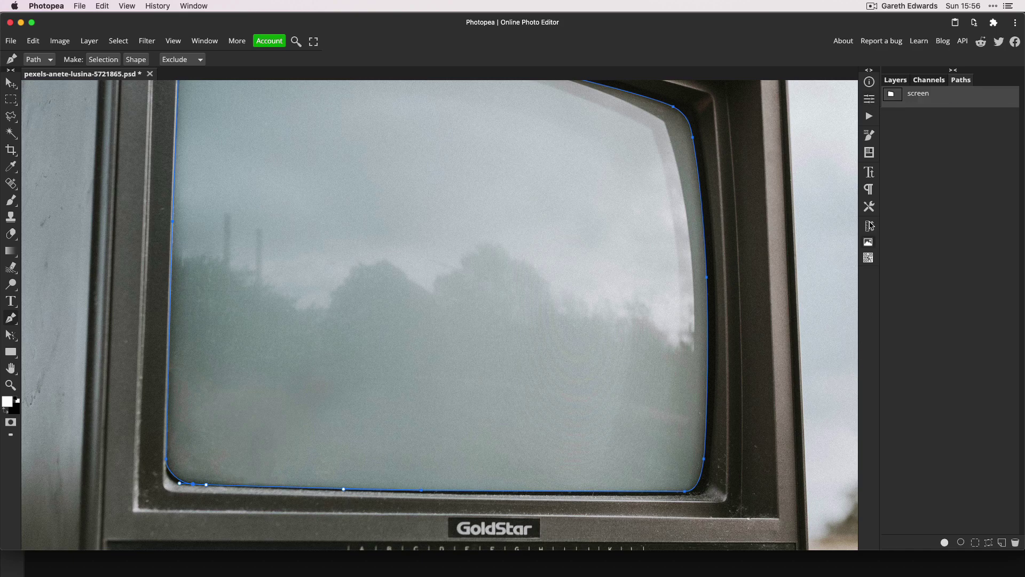
Duplicate the Background layer and name the copy "Screen".
click(893, 81)
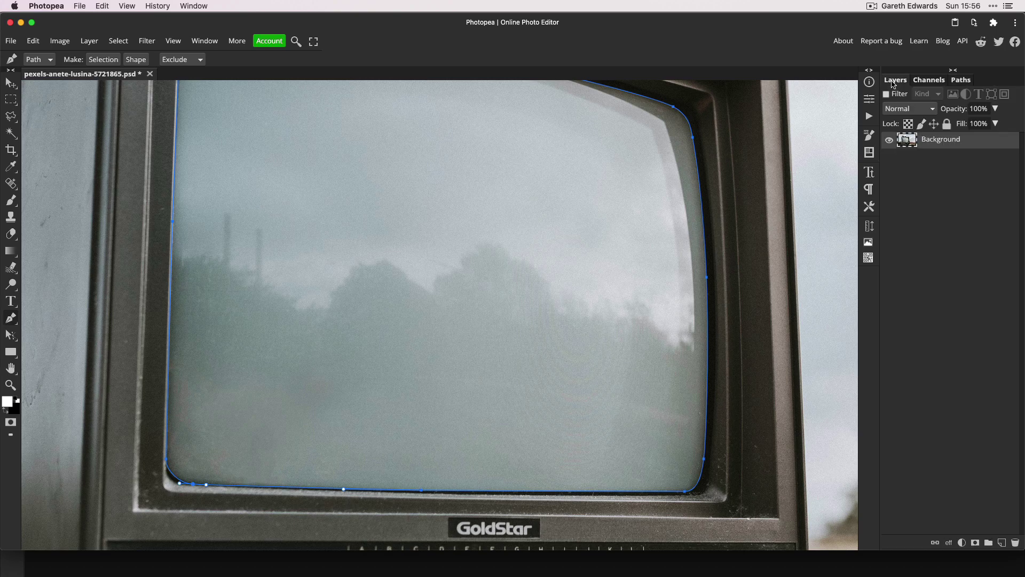
drag(911, 142, 1001, 542)
double_click(935, 140)
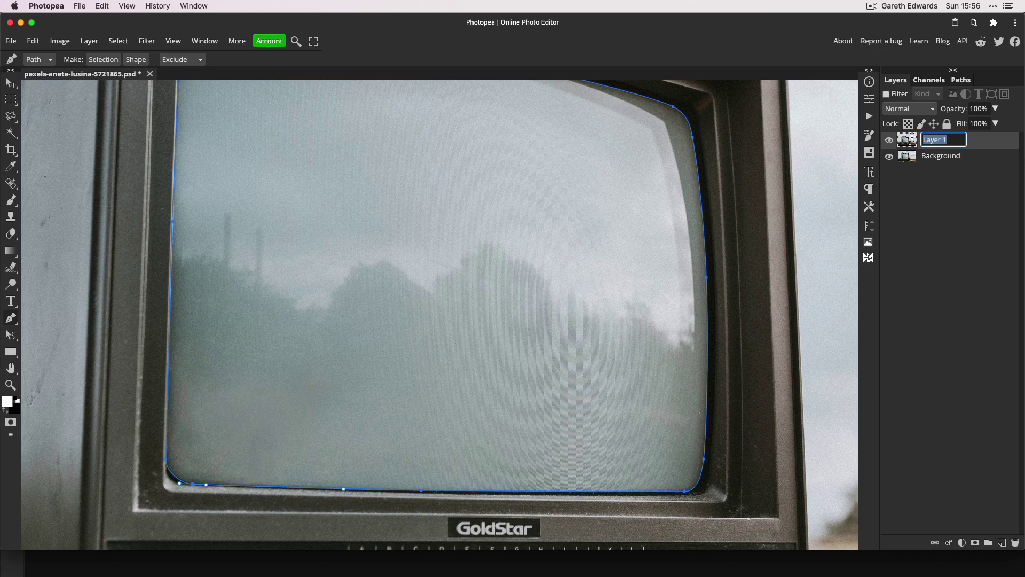
text(Screen)
key(Return)
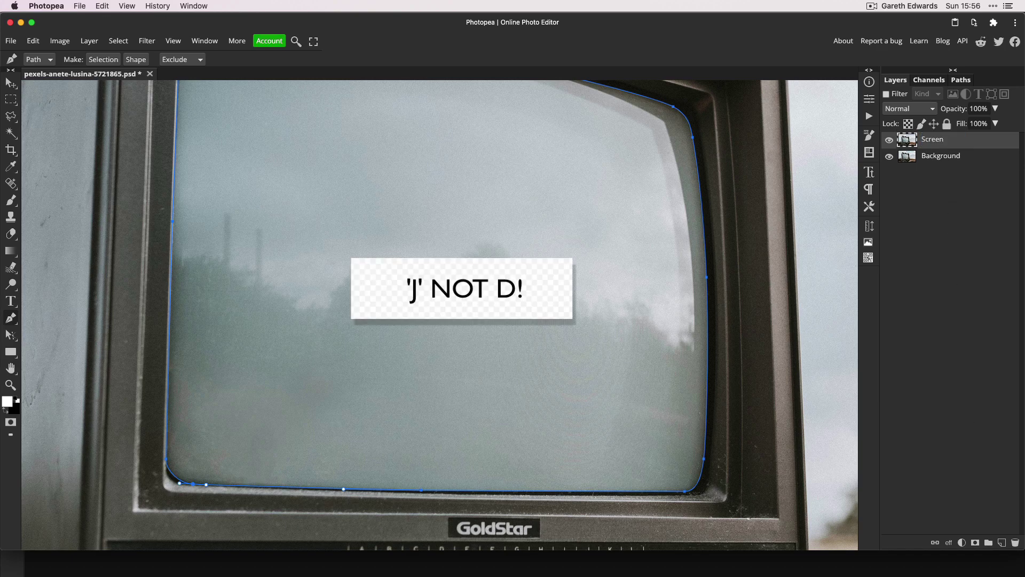
Load the screen path as a selection and apply it as a raster mask on the Screen layer.
click(961, 80)
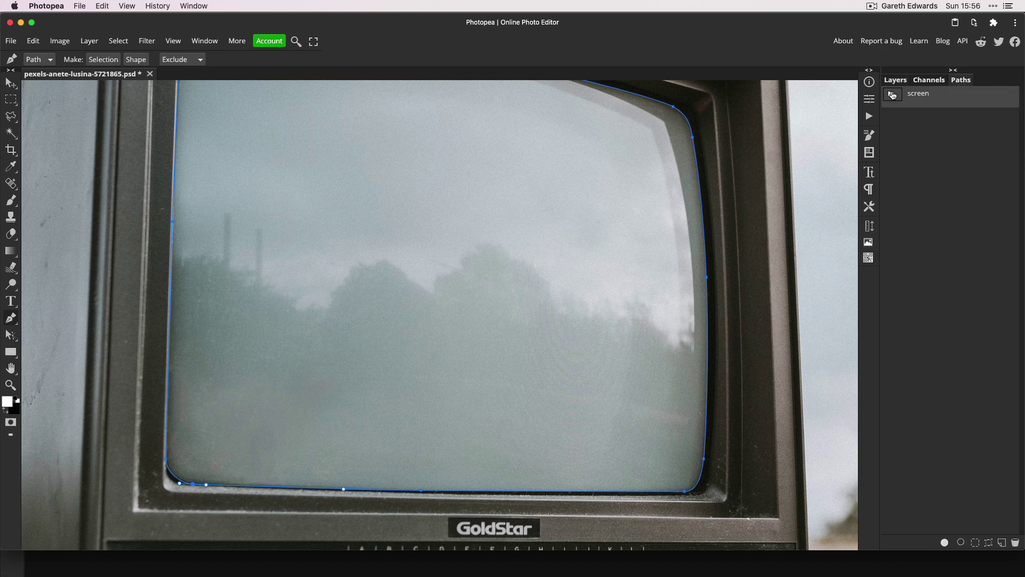
click(975, 542)
click(900, 81)
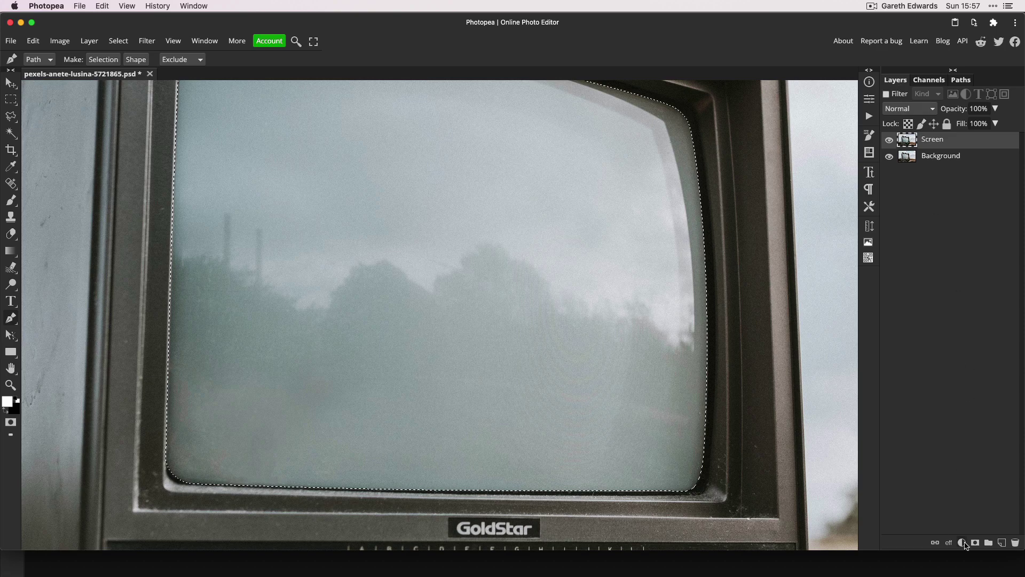
click(975, 543)
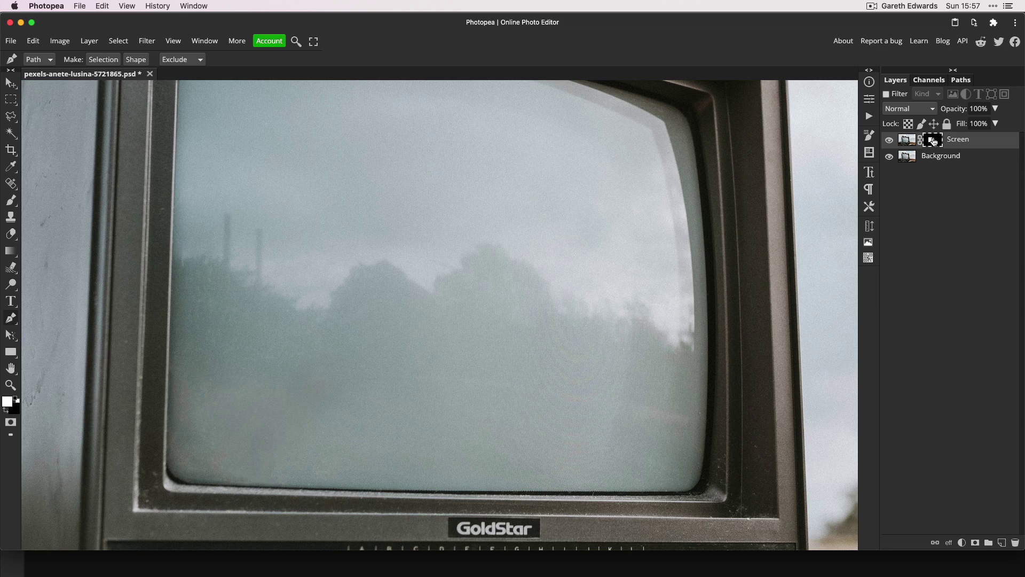
Copy the Screen layer's mask to the Background layer and invert the copied mask.
drag(933, 140, 934, 163)
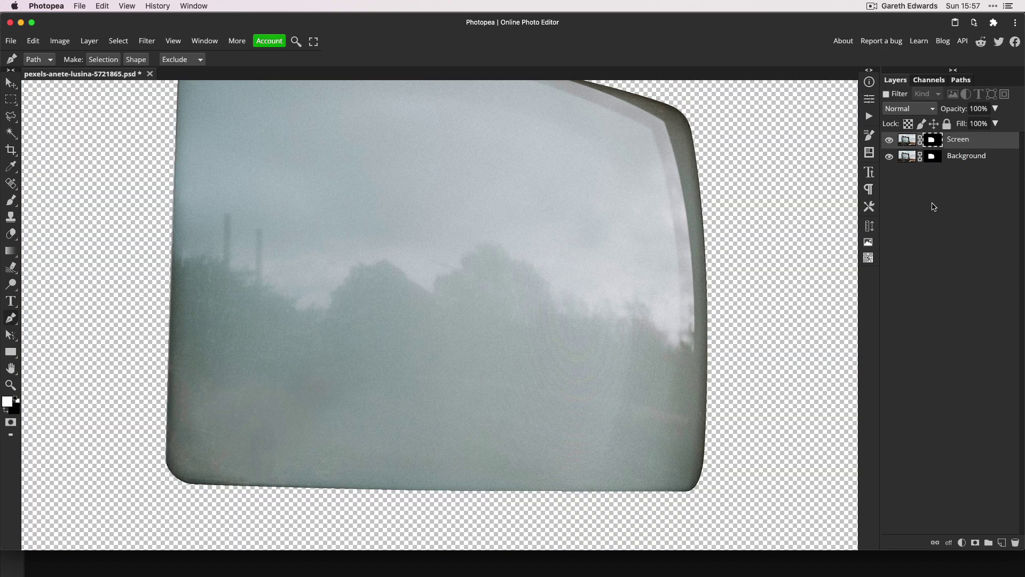
click(932, 160)
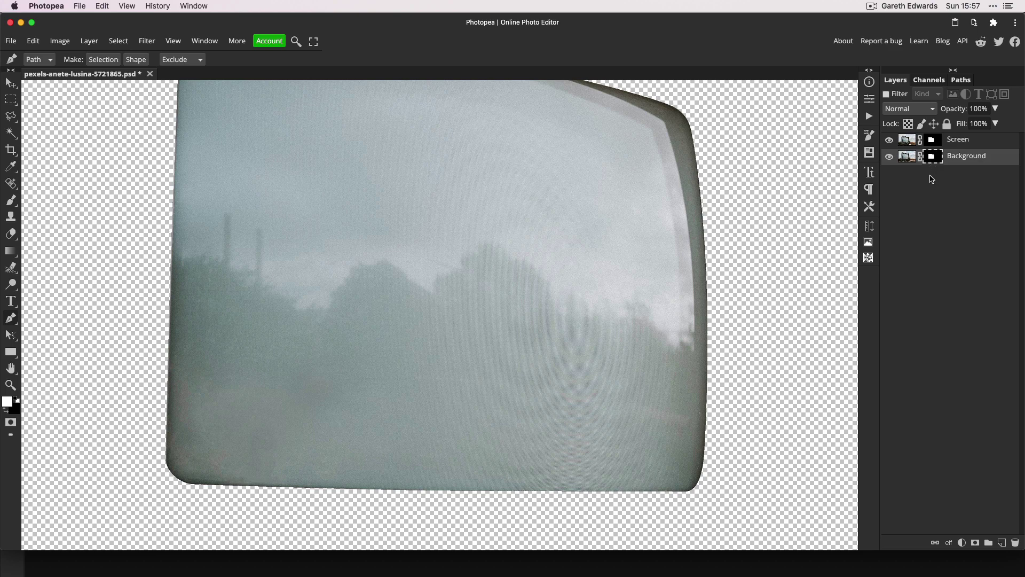
key(super+i)
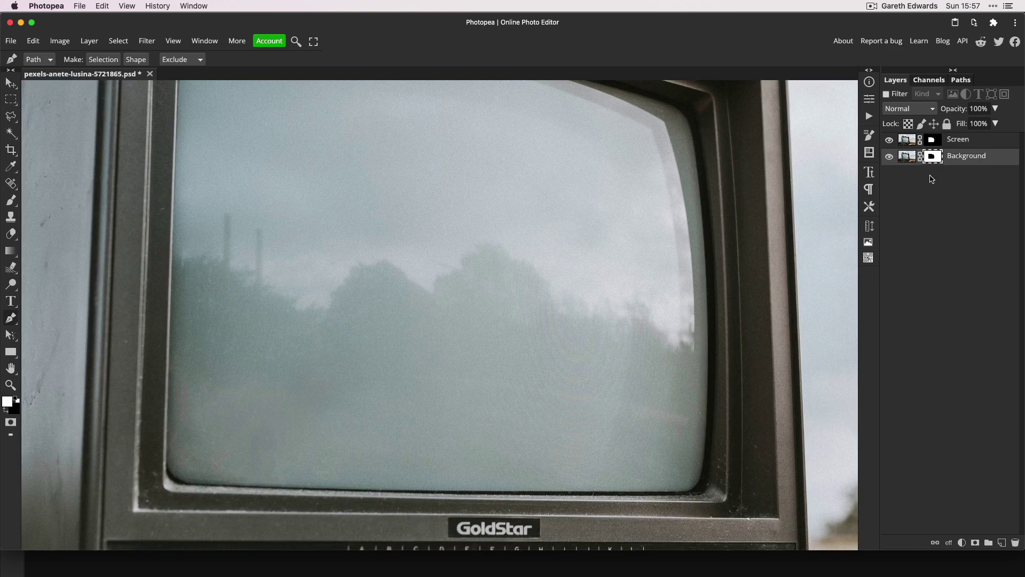
key(super+minus)
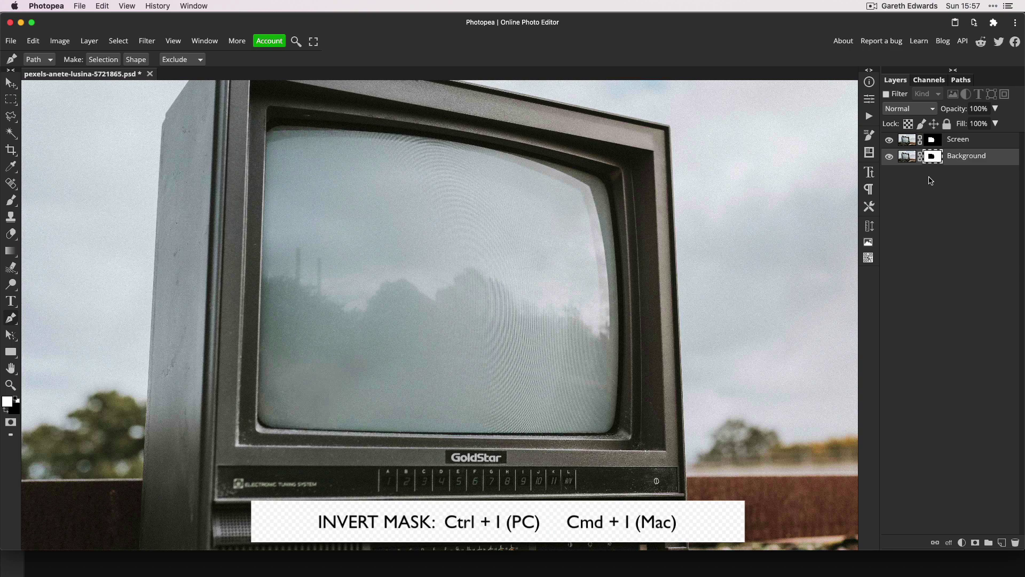
key(super+minus)
key(super+minus)
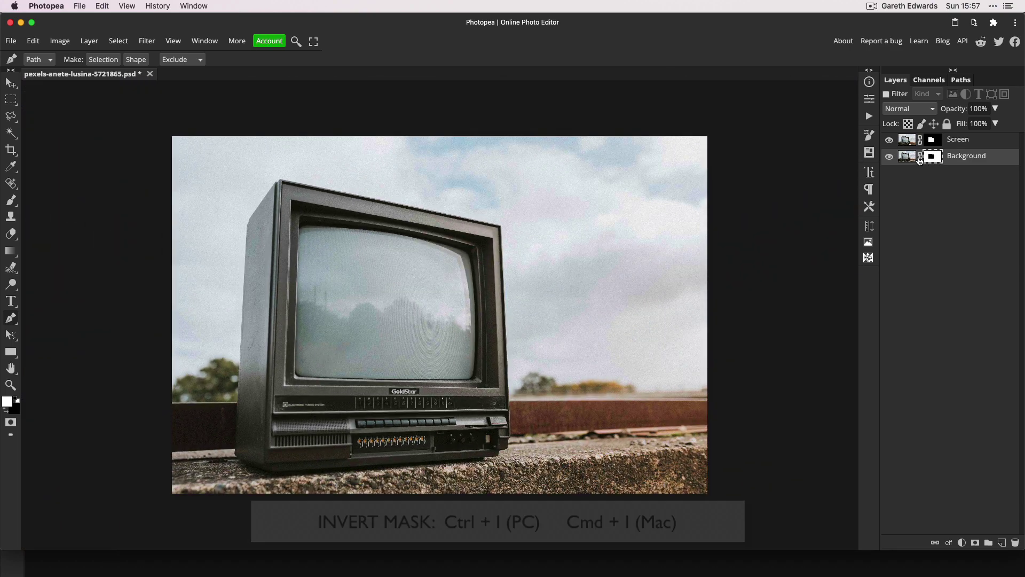
Check the TV screen cut-out by toggling the Background layer's visibility, and hide the Screen layer.
click(888, 157)
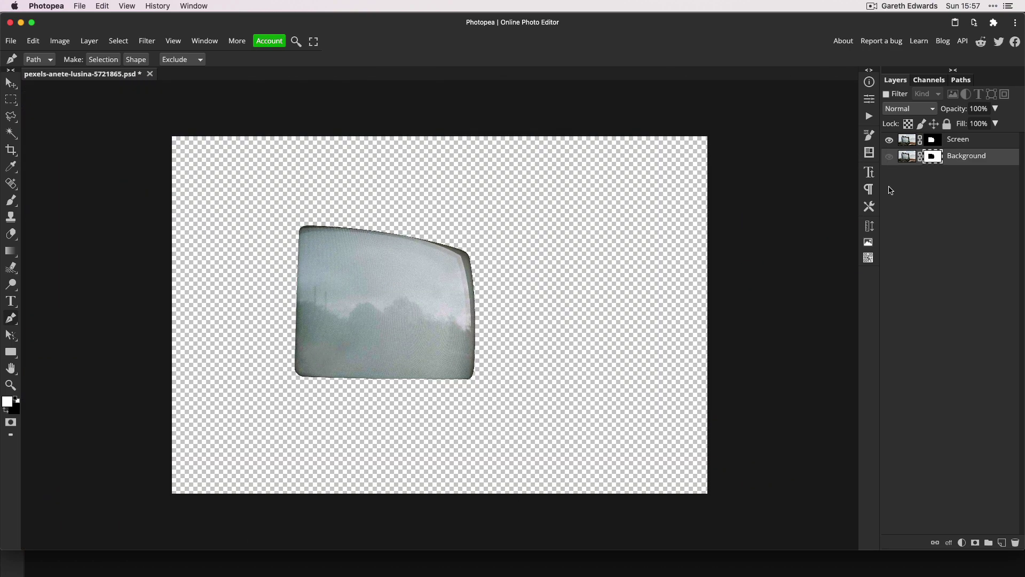
click(889, 158)
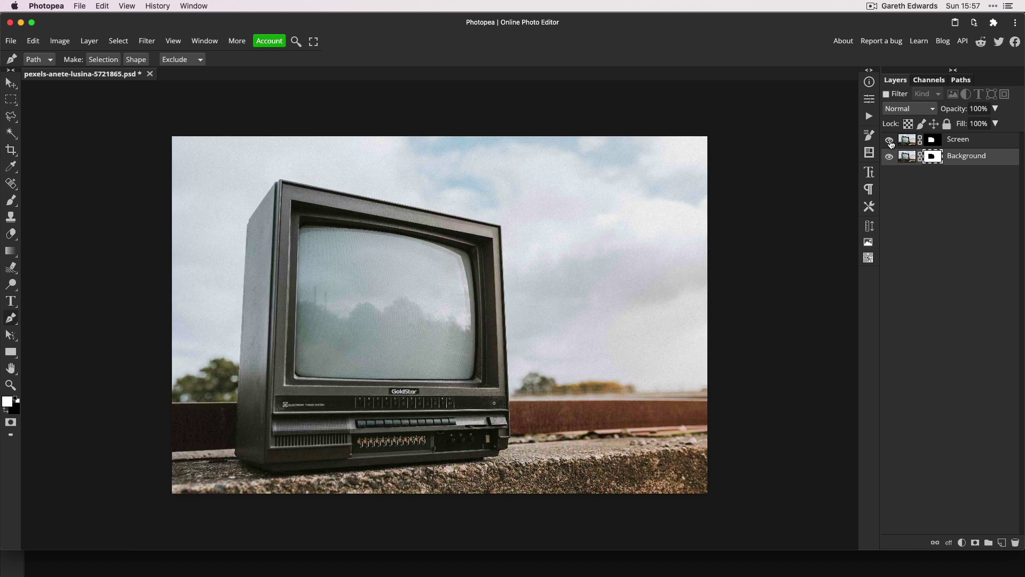
click(889, 140)
Feather the Screen layer's raster mask by 1 px.
click(932, 140)
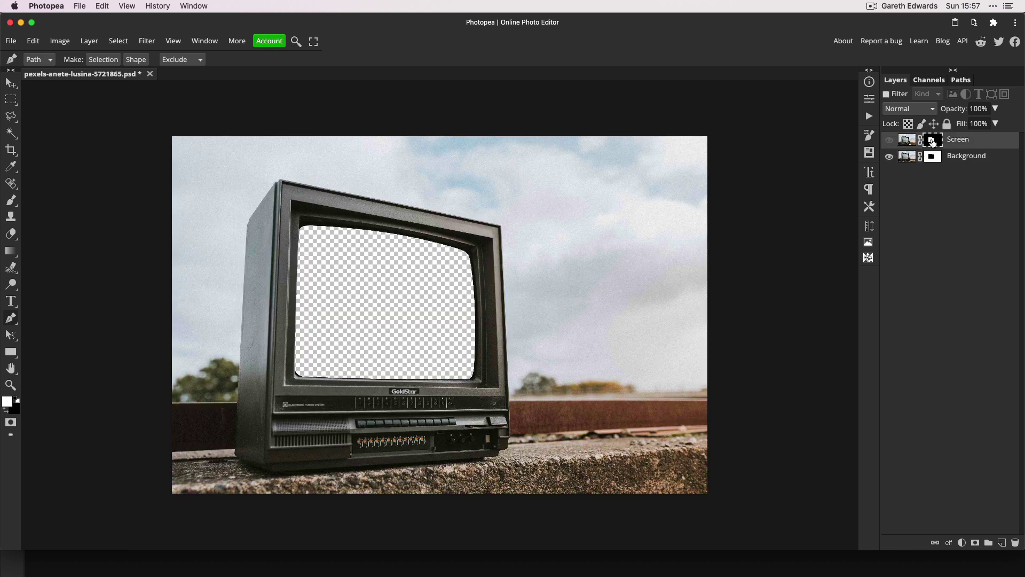
click(868, 152)
click(824, 170)
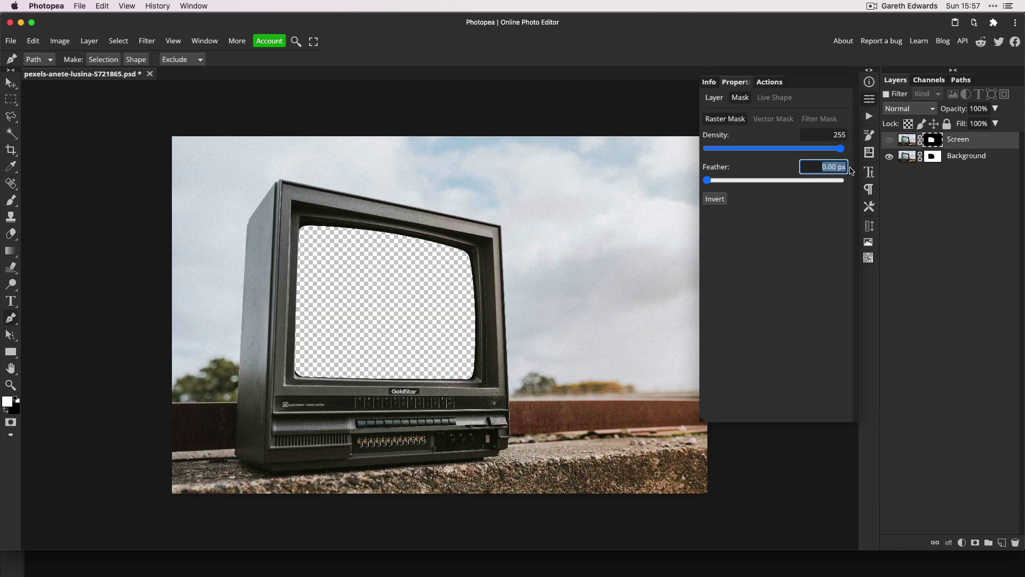
text(0)
text(1)
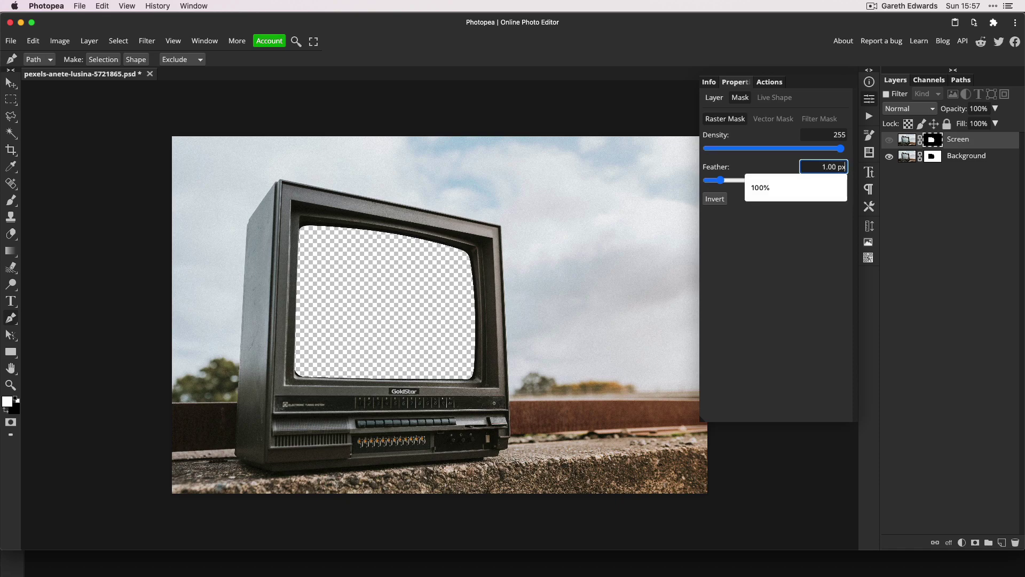
Feather the Background layer's raster mask by 1 px.
click(937, 160)
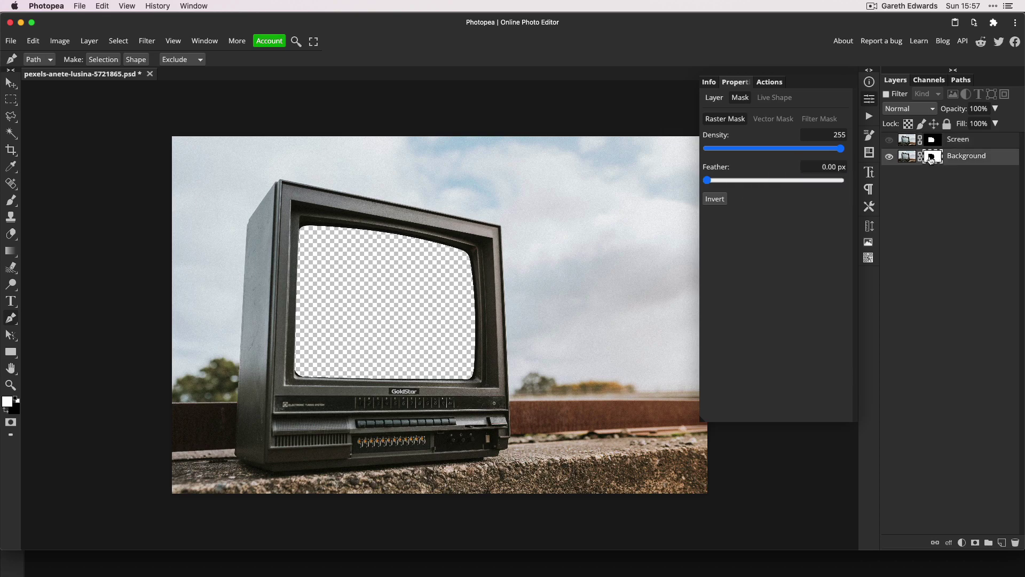
click(822, 167)
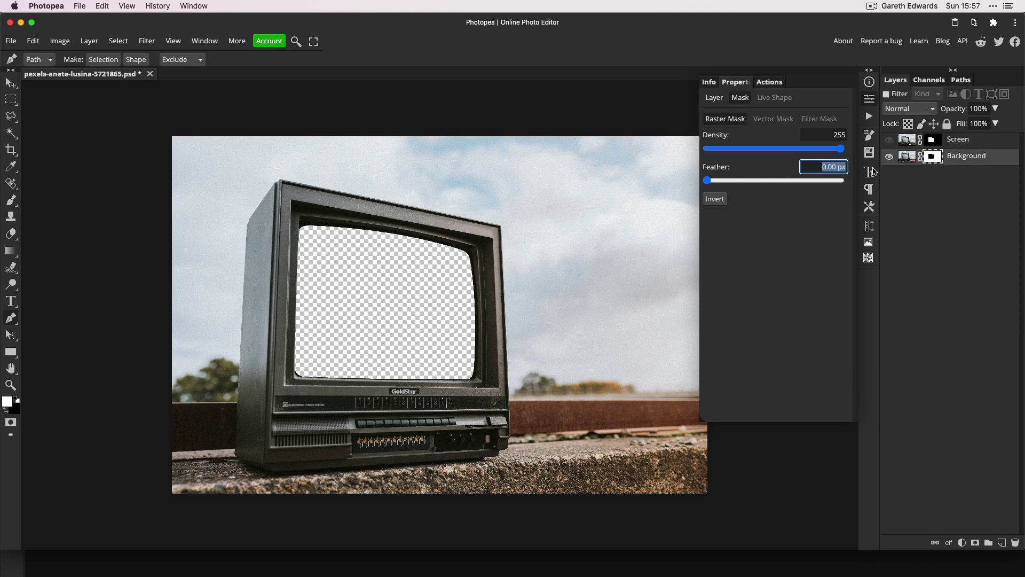
text(1)
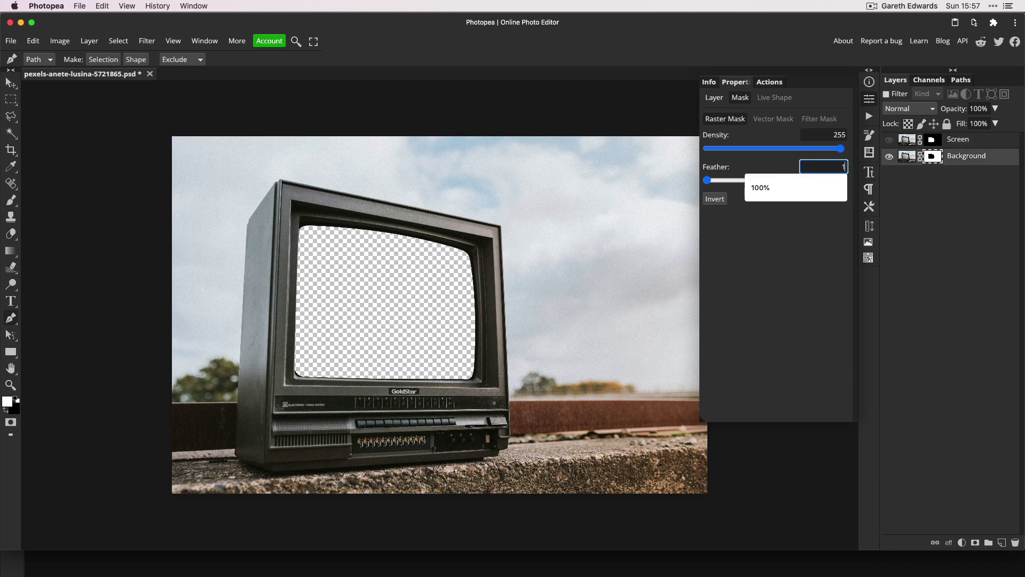
key(Return)
click(928, 230)
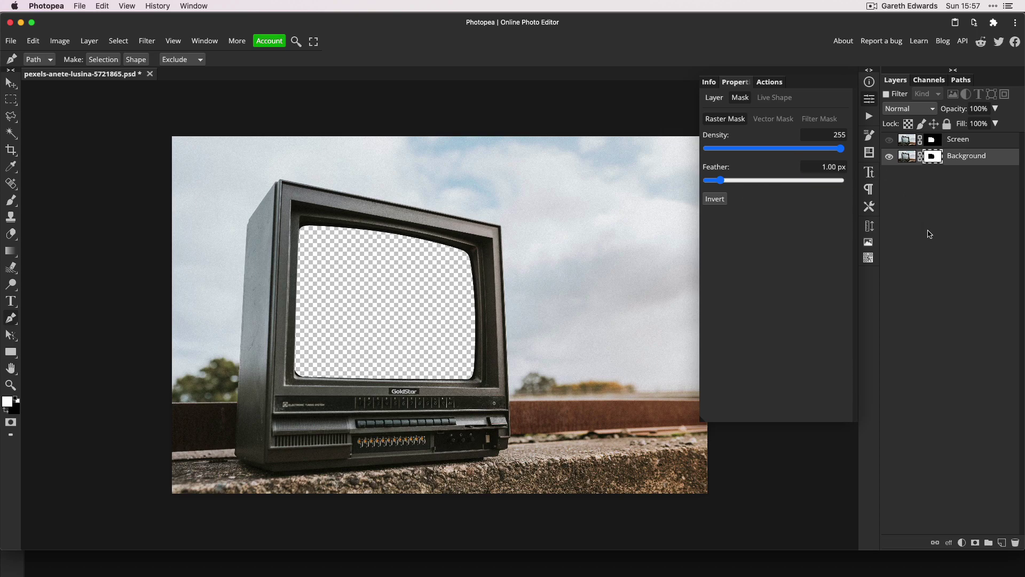
Place the portrait photo of the laughing woman directly above the Background layer, positioned over the TV at about X 3549 px, Y 1800 px.
drag(1014, 483, 567, 283)
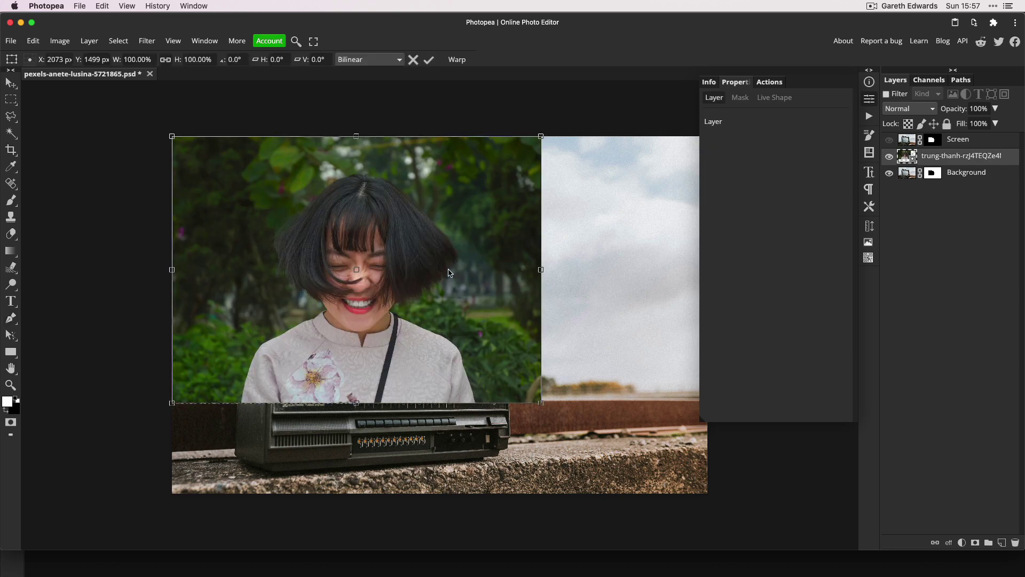
drag(449, 273, 582, 302)
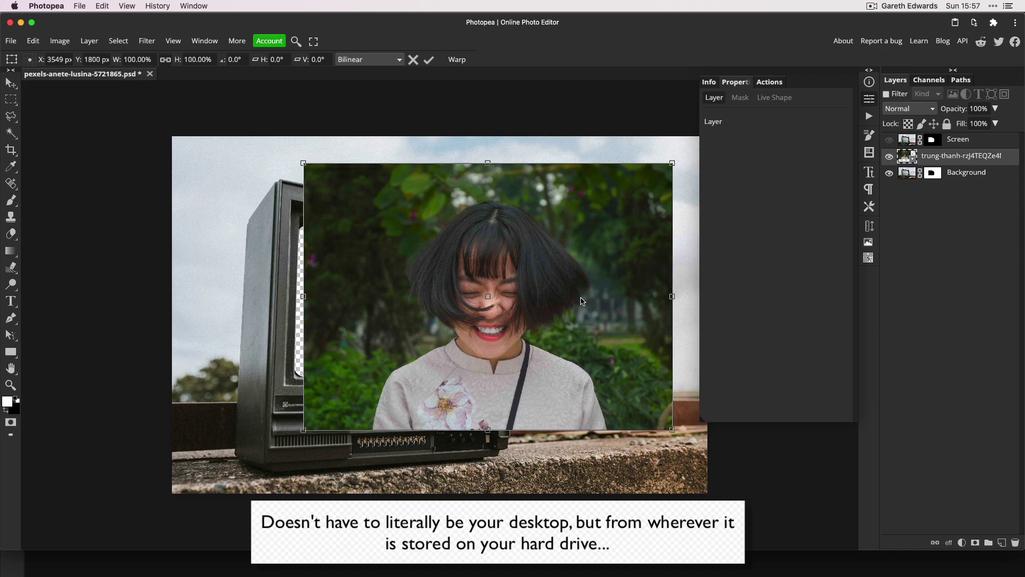
key(p)
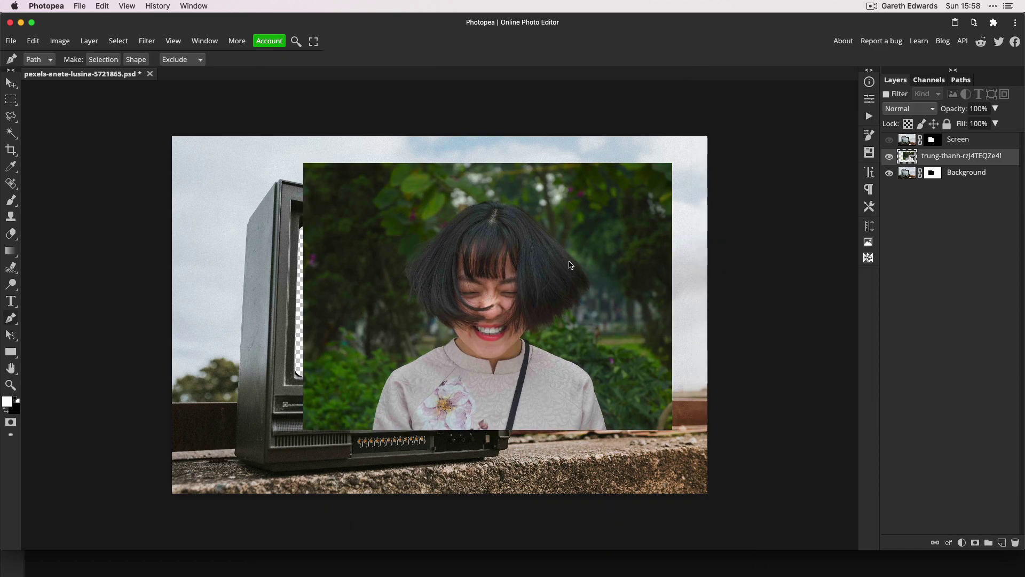
Distort the portrait photo so its four corners fit the TV screen opening in perspective.
key(ctrl+t)
right_click(618, 219)
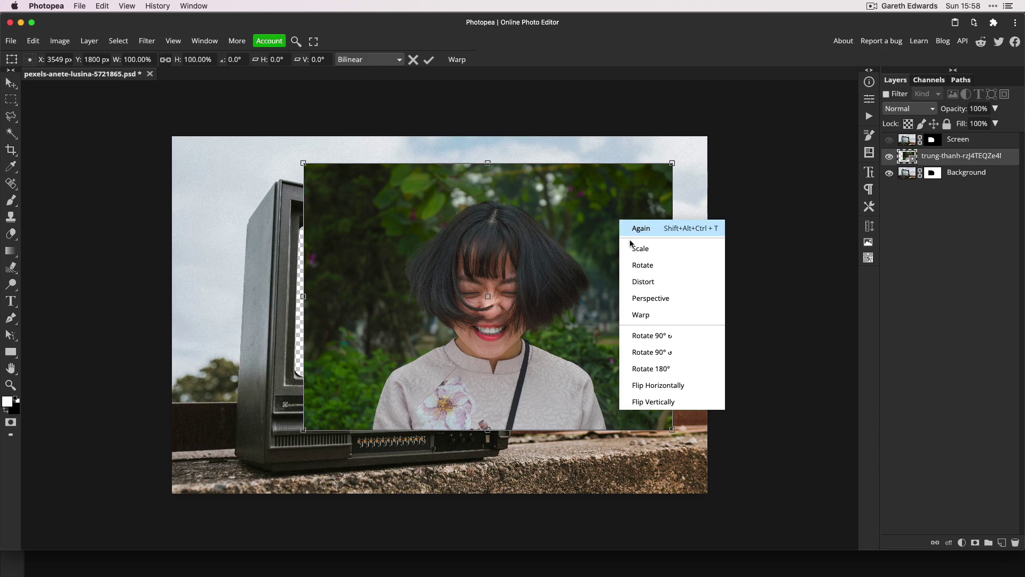
click(646, 283)
drag(303, 163, 297, 212)
drag(303, 429, 293, 377)
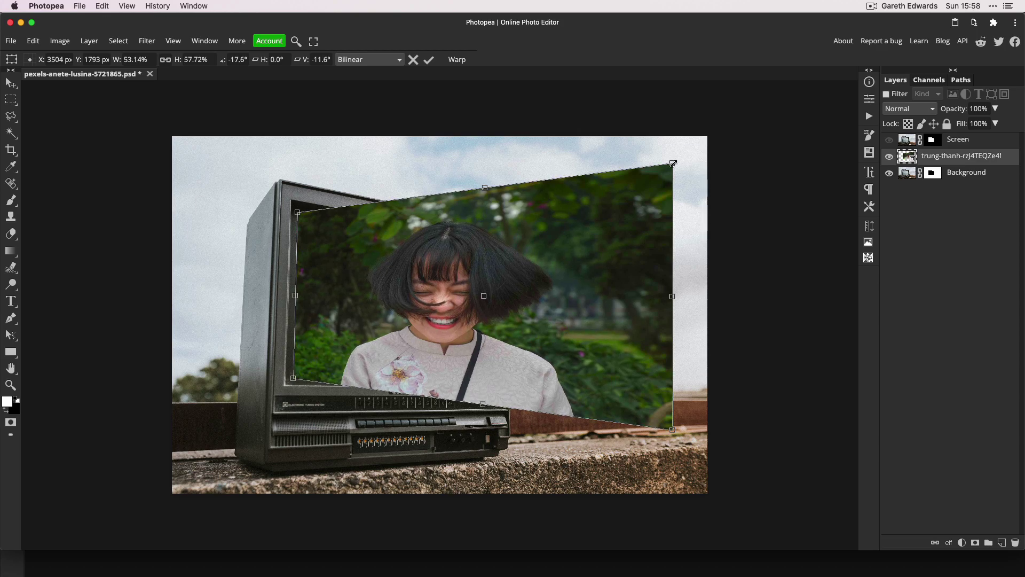
drag(670, 178, 476, 245)
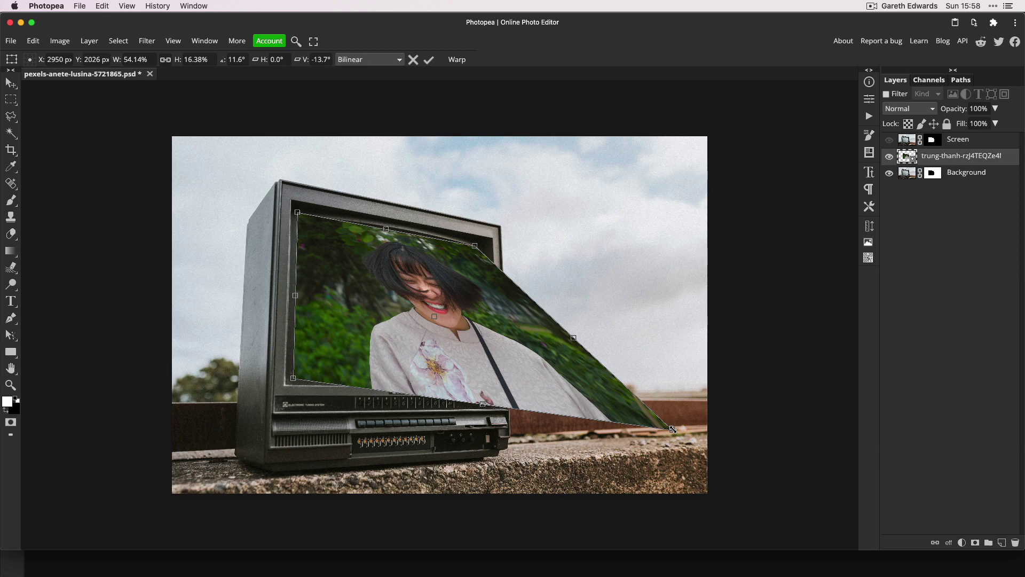
drag(672, 429, 479, 383)
scroll(489, 385, left, 1)
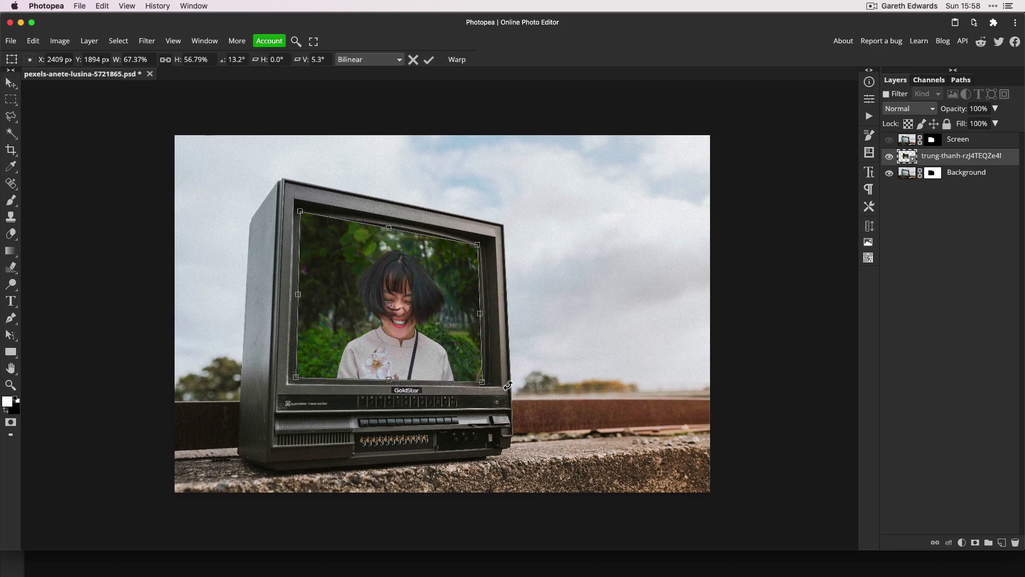
key(Return)
key(p)
Warp the portrait photo's four inner mesh points slightly outward and upward to suggest the curve of the TV glass.
key(super+equal)
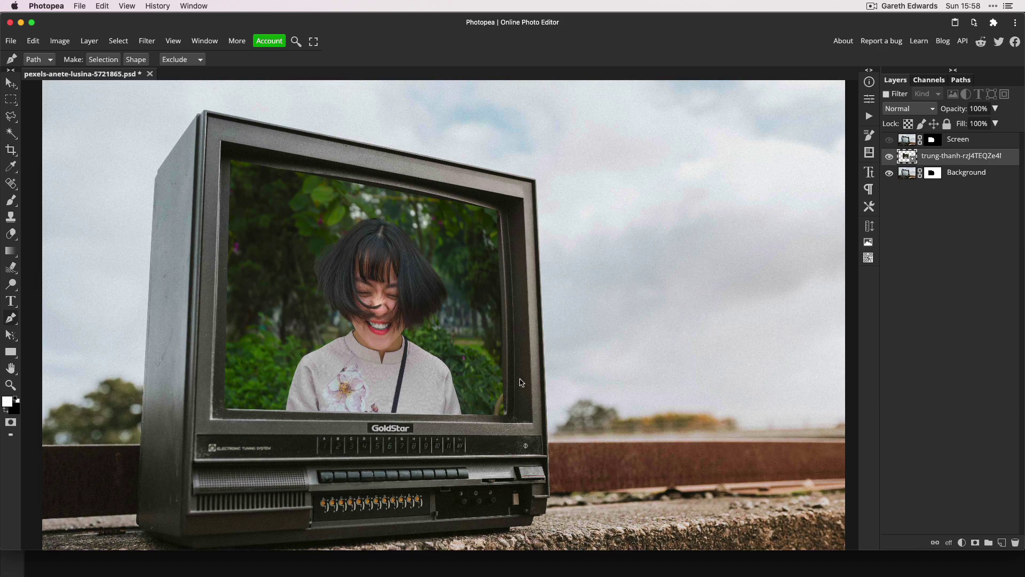
drag(483, 350, 592, 342)
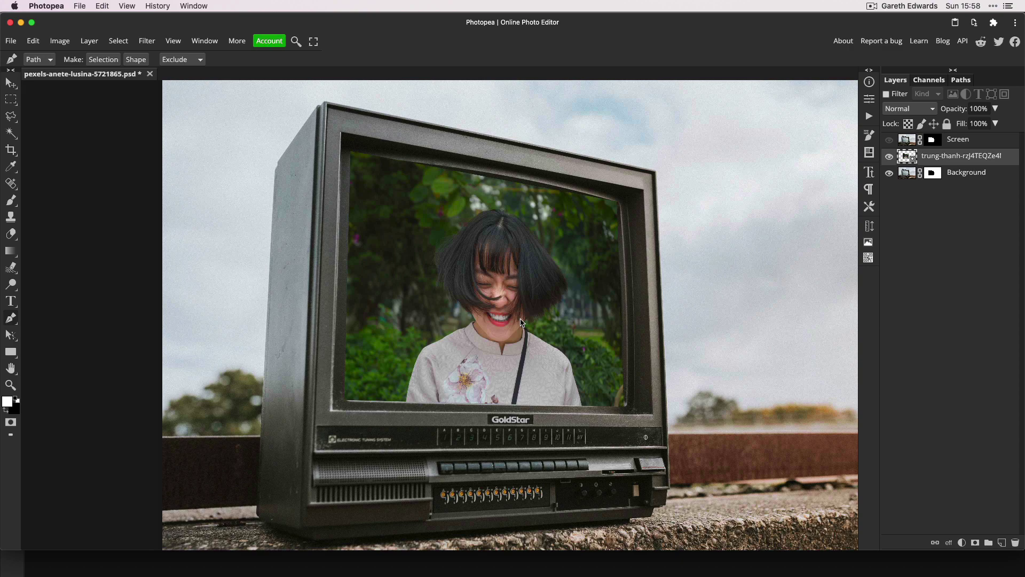
key(super+t)
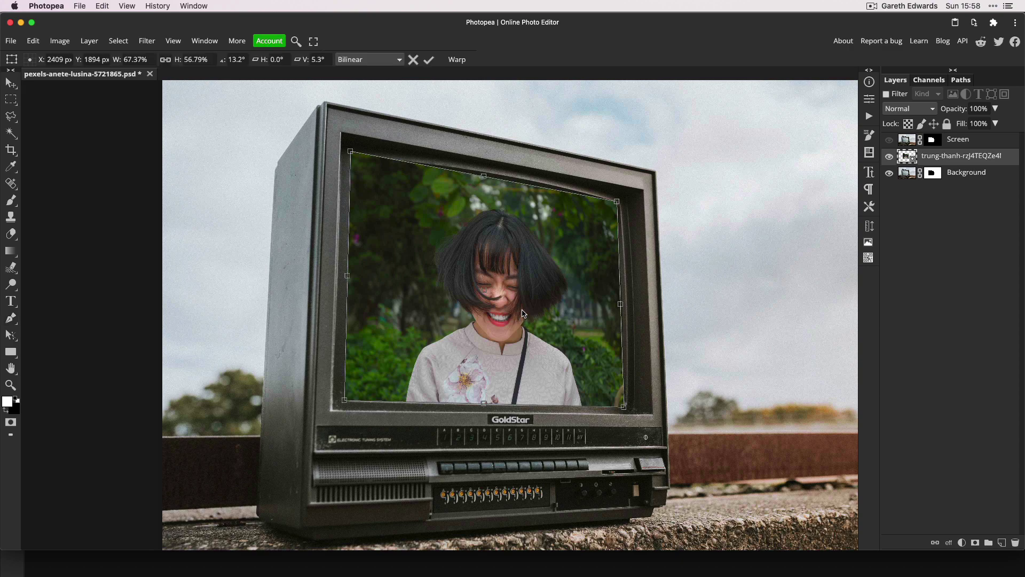
right_click(522, 314)
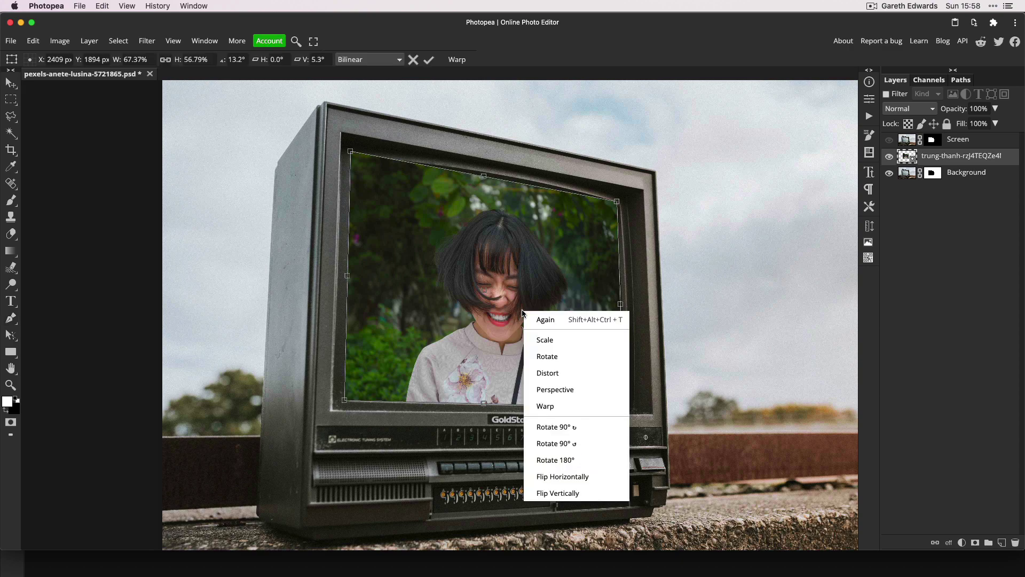
click(544, 406)
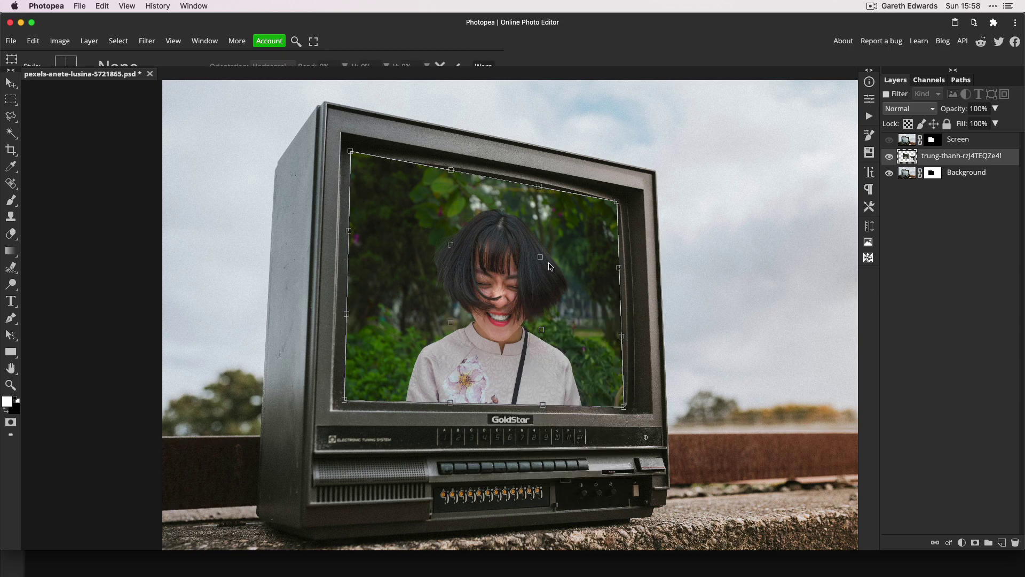
drag(541, 260, 555, 251)
drag(454, 249, 464, 242)
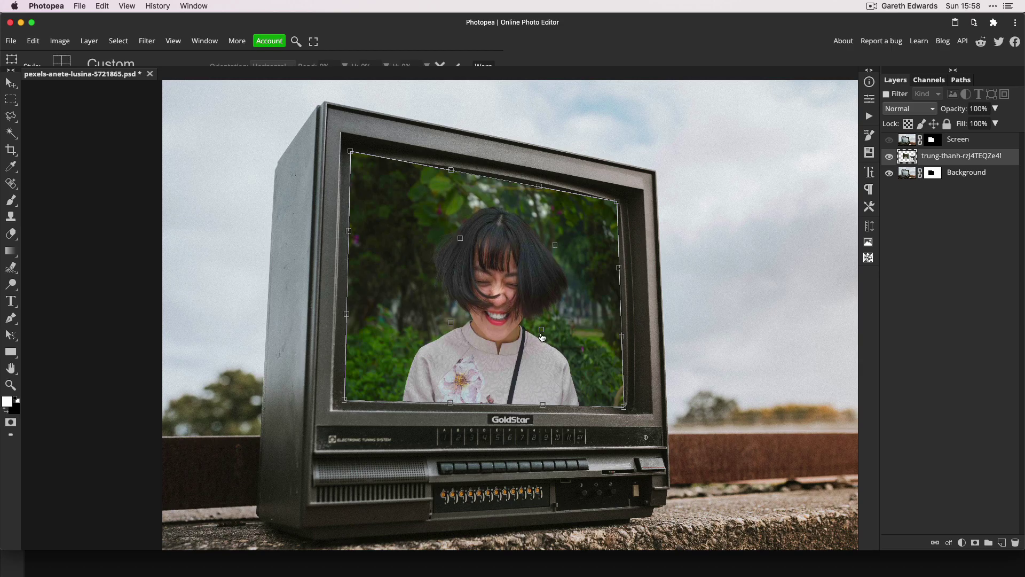
drag(544, 331, 553, 326)
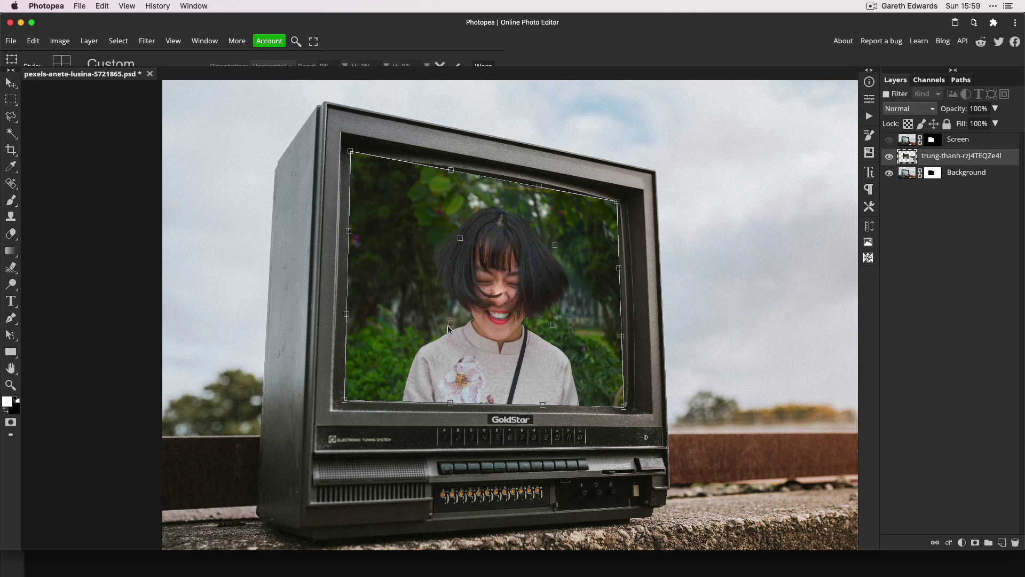
drag(458, 328, 466, 325)
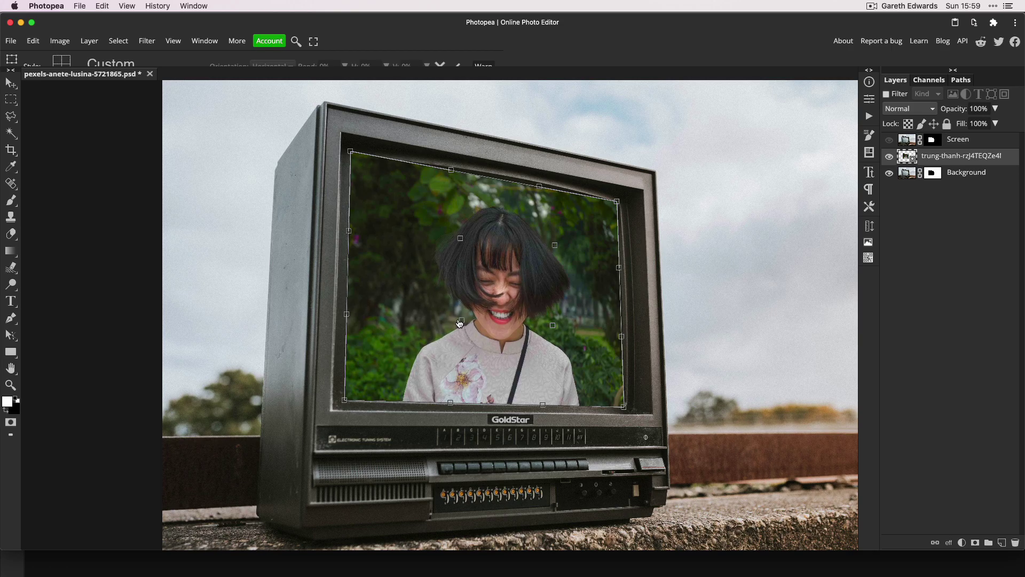
drag(553, 325, 553, 323)
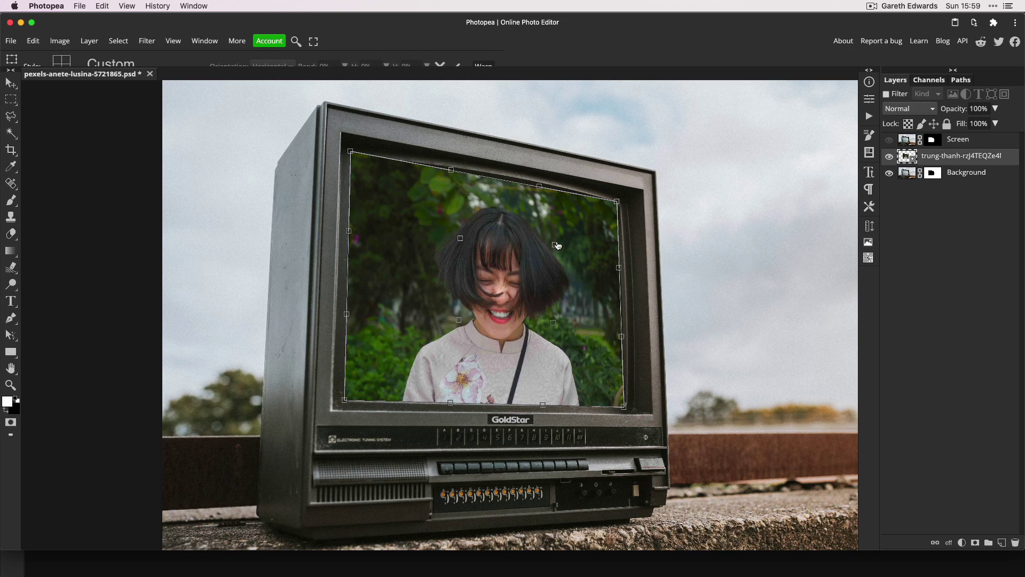
drag(555, 245, 557, 242)
key(Return)
key(p)
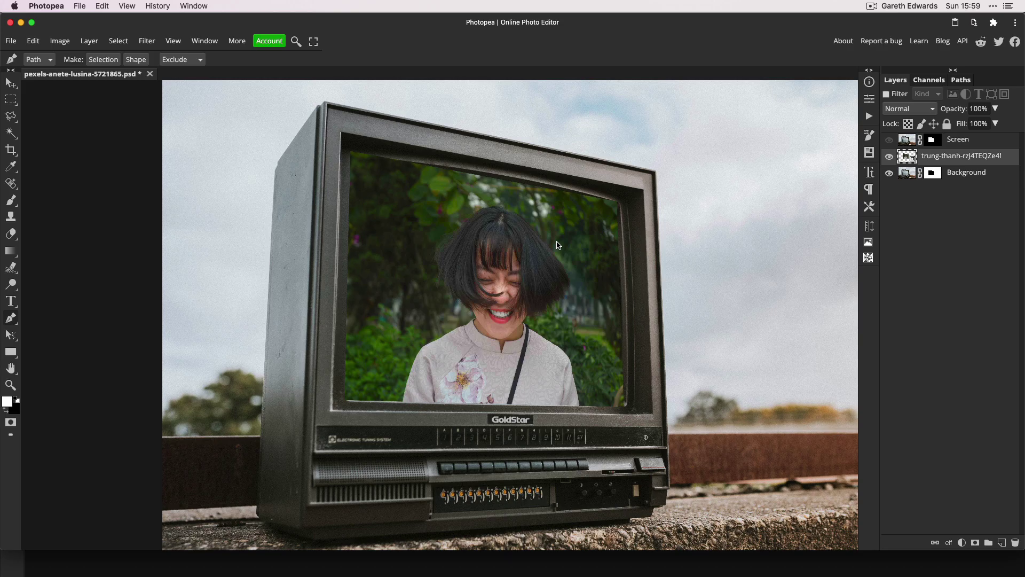
Move the portrait layer beneath the Background layer and make the Screen layer visible.
drag(906, 160, 905, 185)
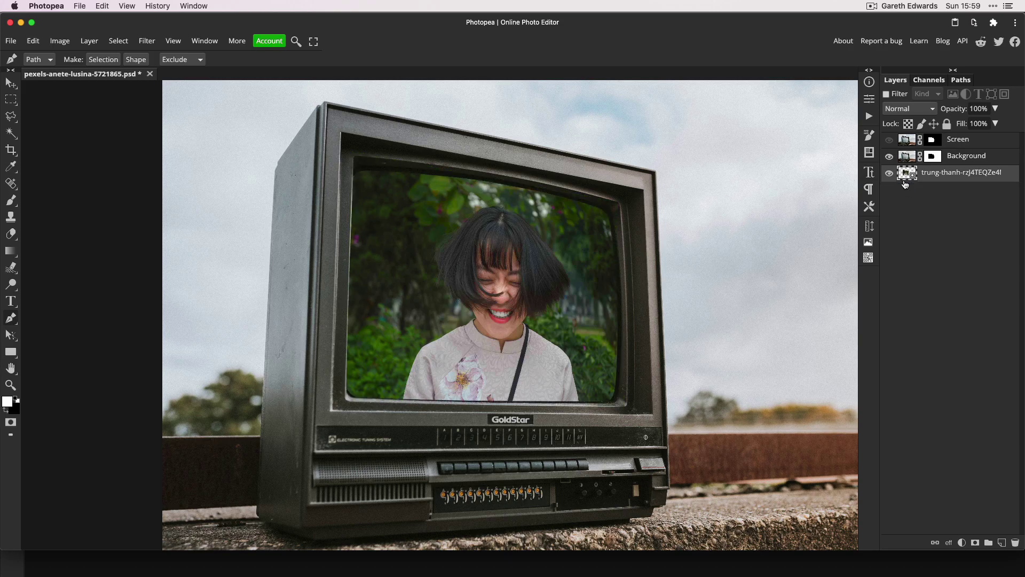
click(889, 141)
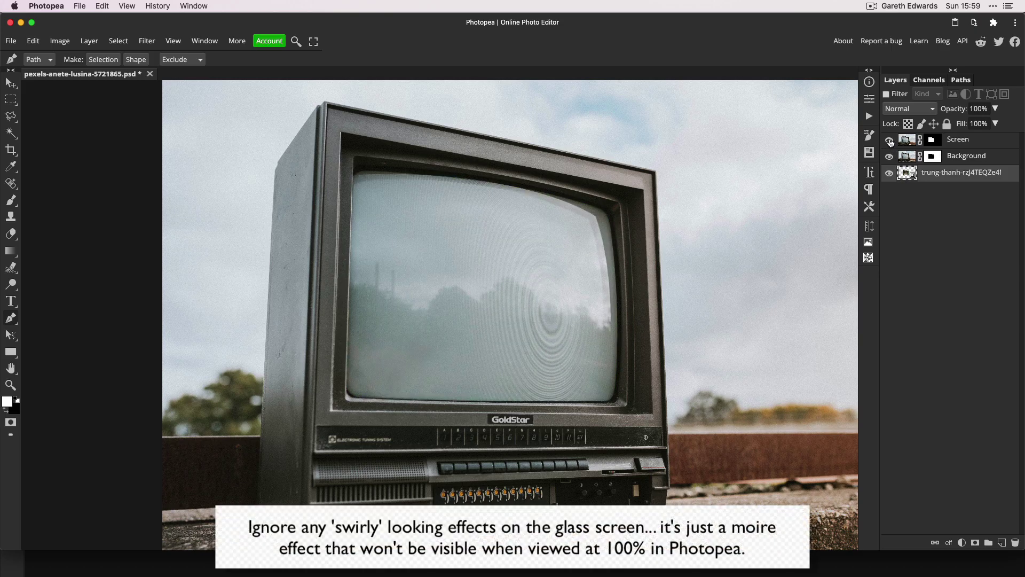
Set the Screen layer's blend mode to Hard Light.
key(super+plus)
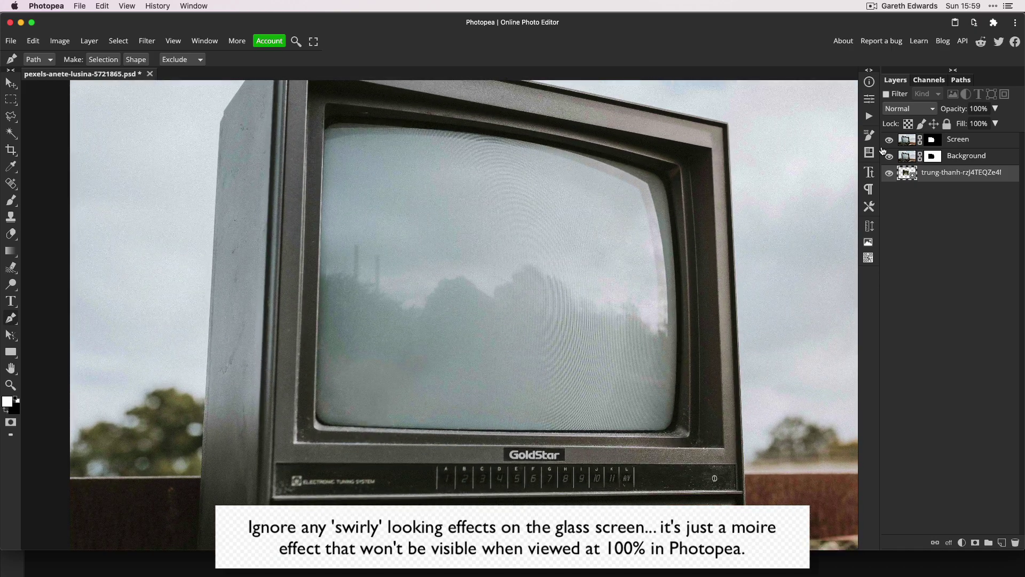
click(913, 141)
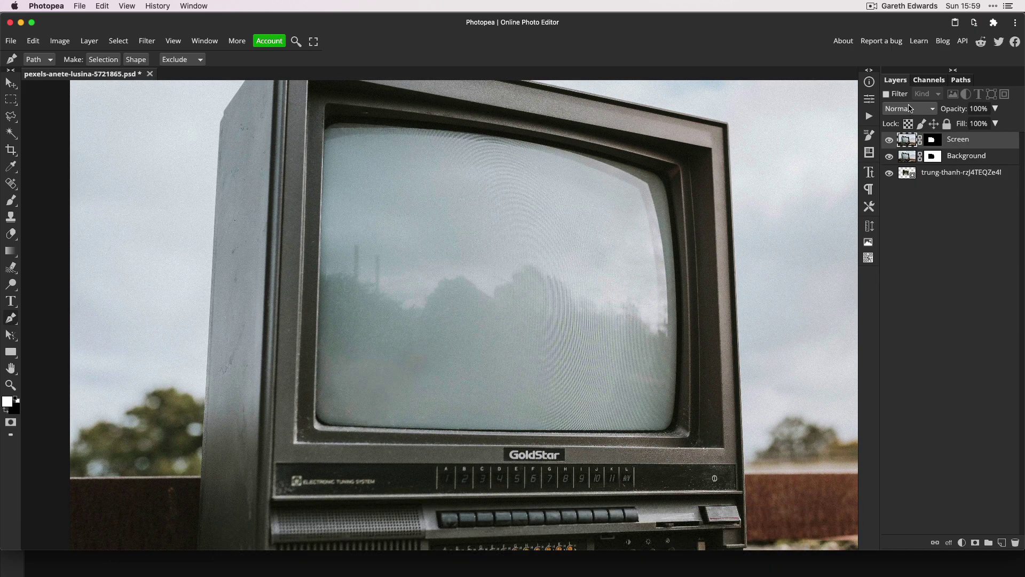
click(909, 110)
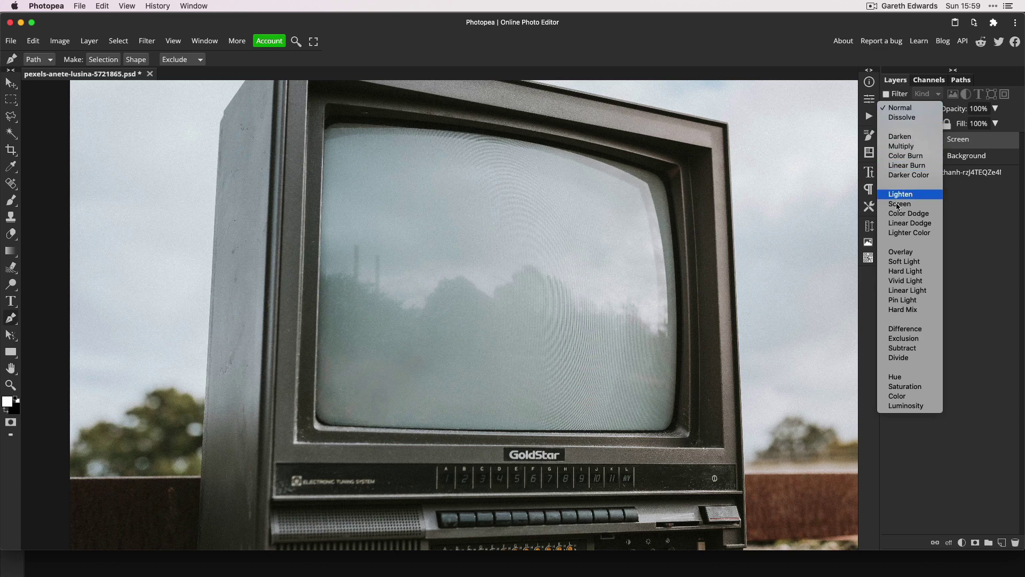
click(905, 272)
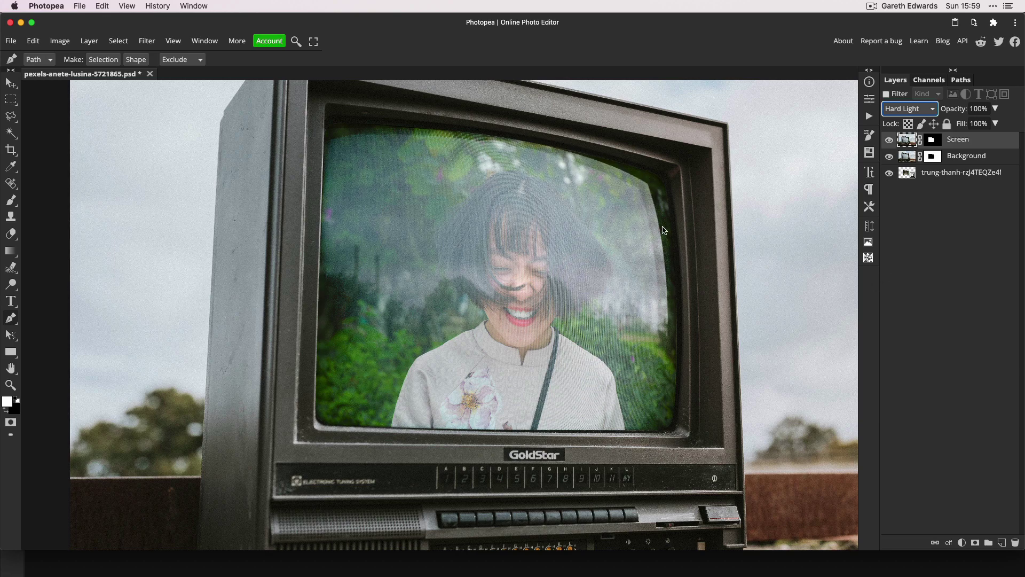
Apply a Gaussian Blur with a 2 px radius to the portrait layer.
scroll(731, 294, up, 3)
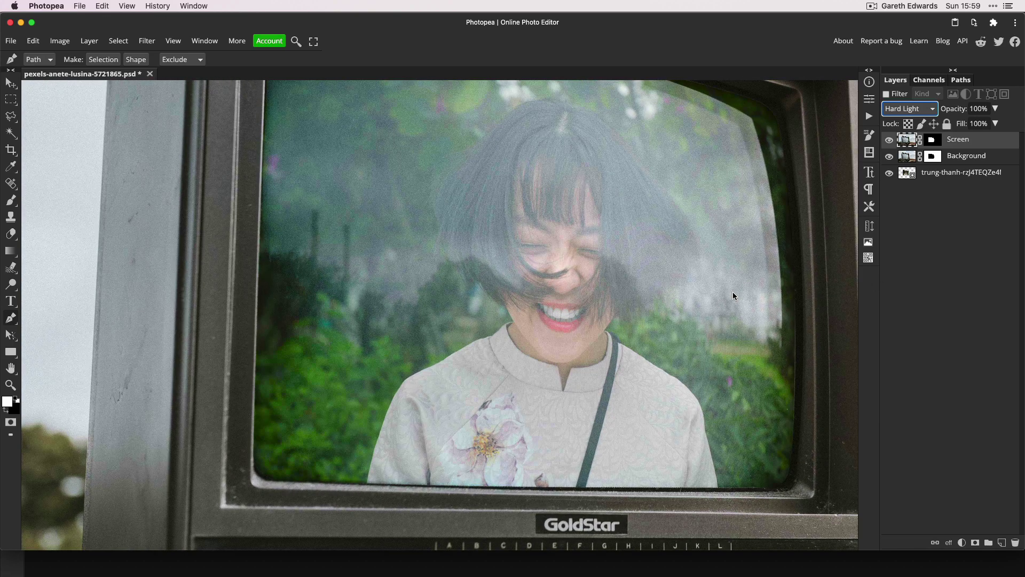
drag(728, 267, 665, 304)
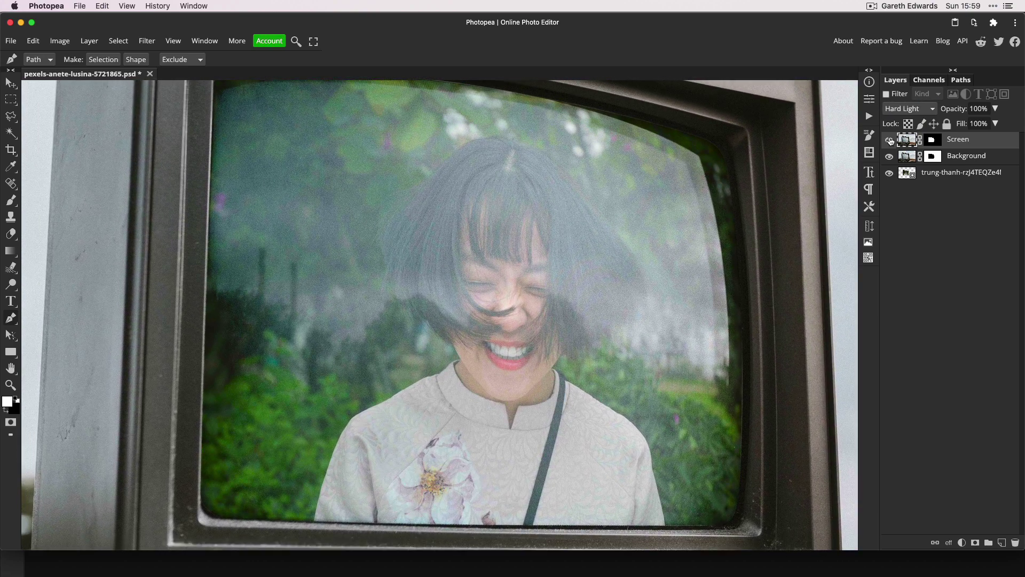
click(904, 173)
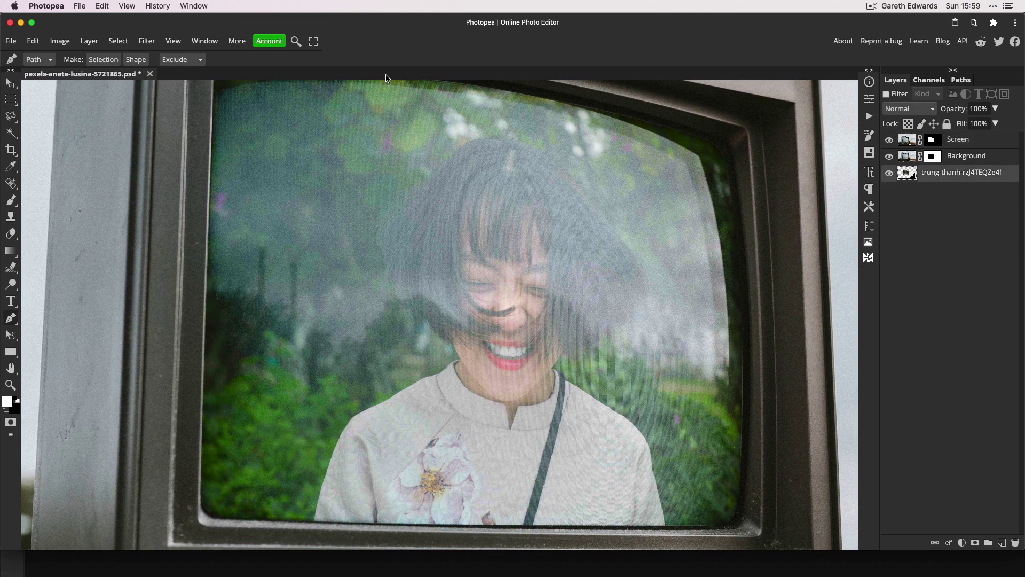
click(147, 41)
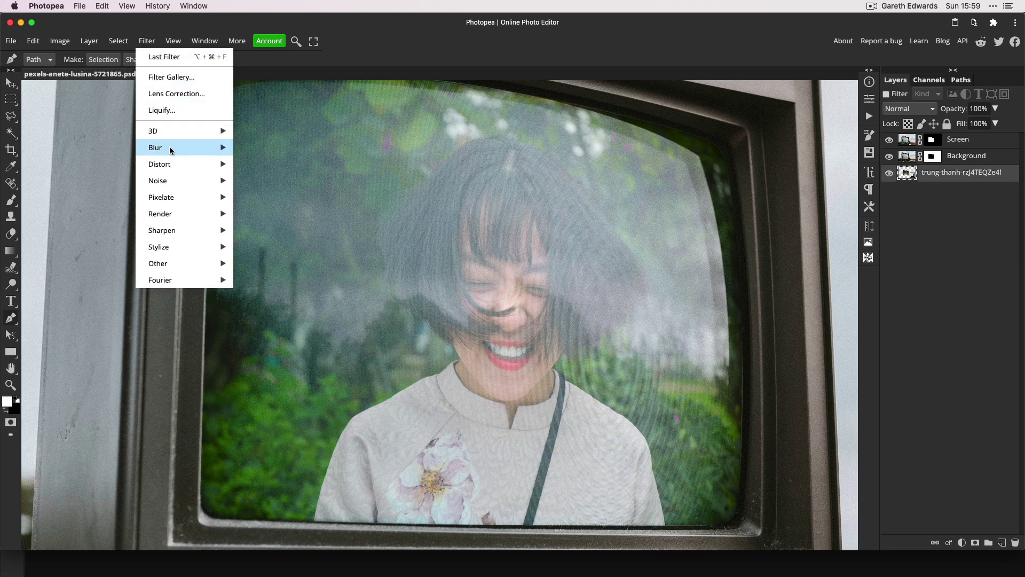
mouse_move(170, 149)
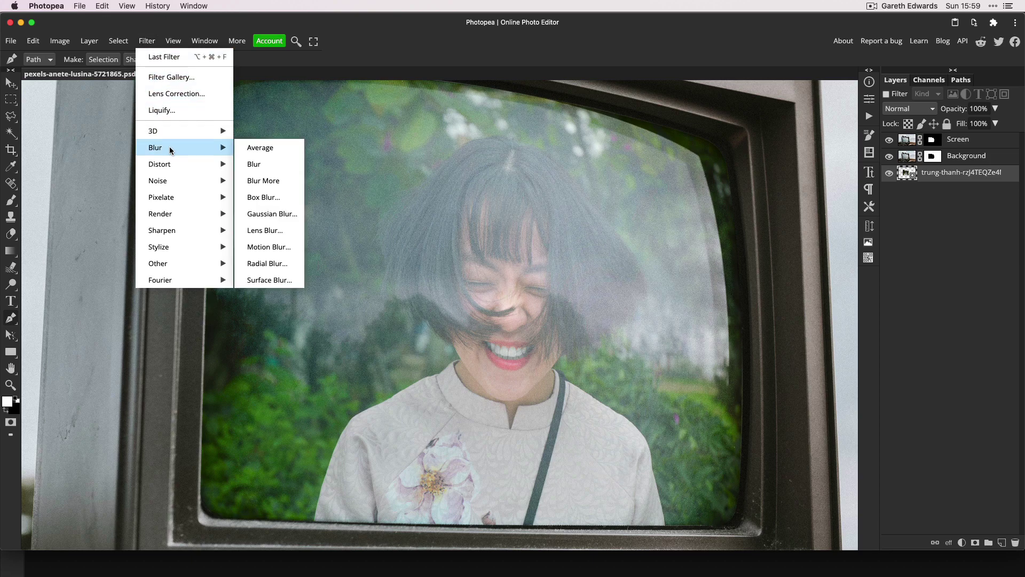
click(258, 214)
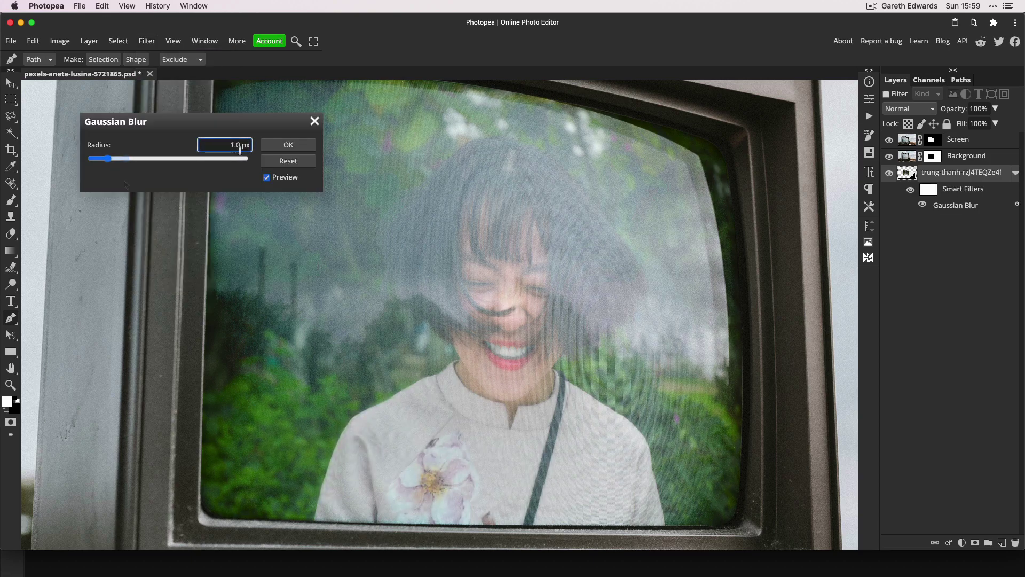
drag(232, 145, 276, 147)
text(2)
key(Return)
click(291, 145)
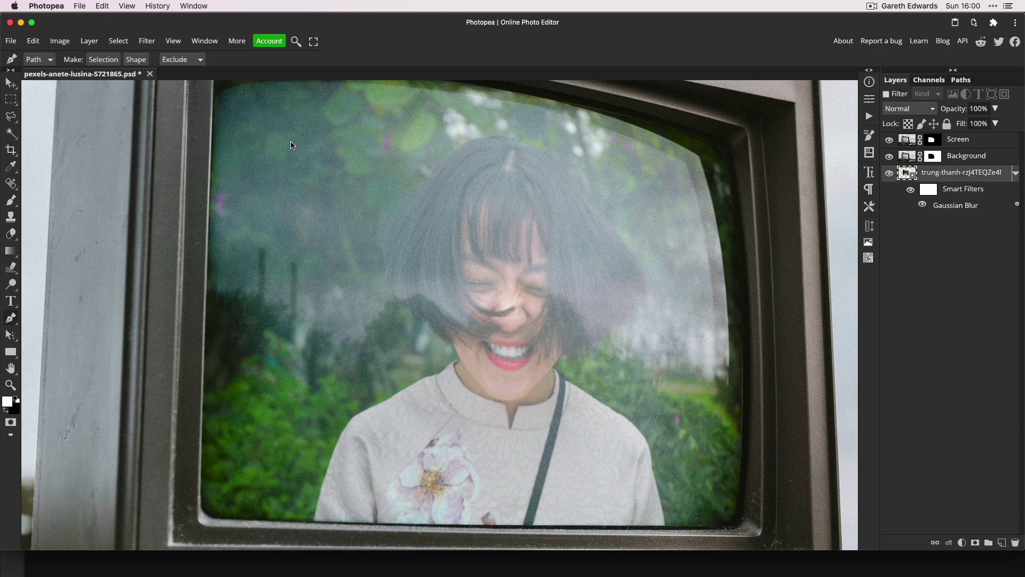
Lower the Screen layer's opacity to 82%.
click(907, 143)
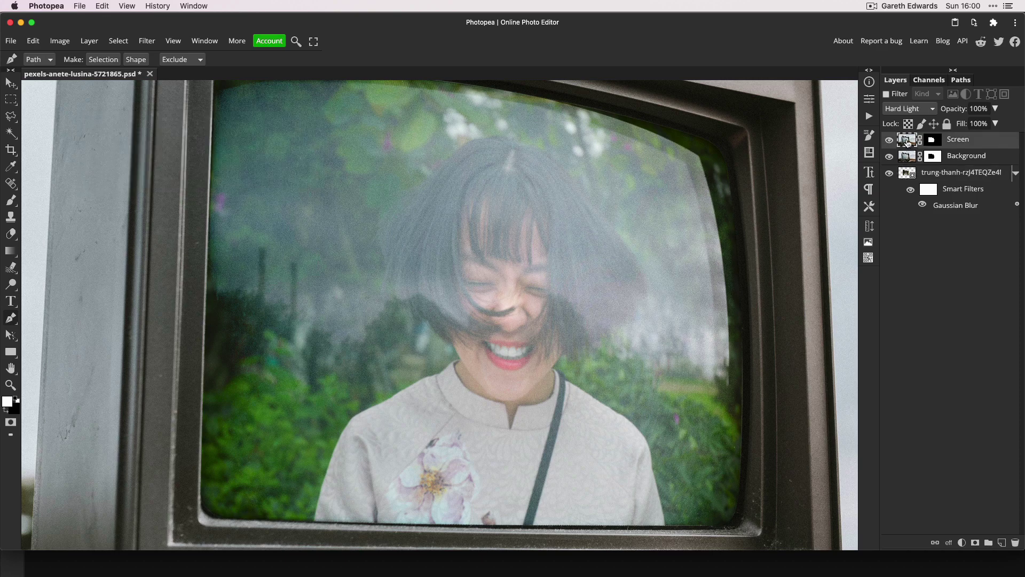
drag(961, 110, 944, 117)
drag(961, 118, 953, 119)
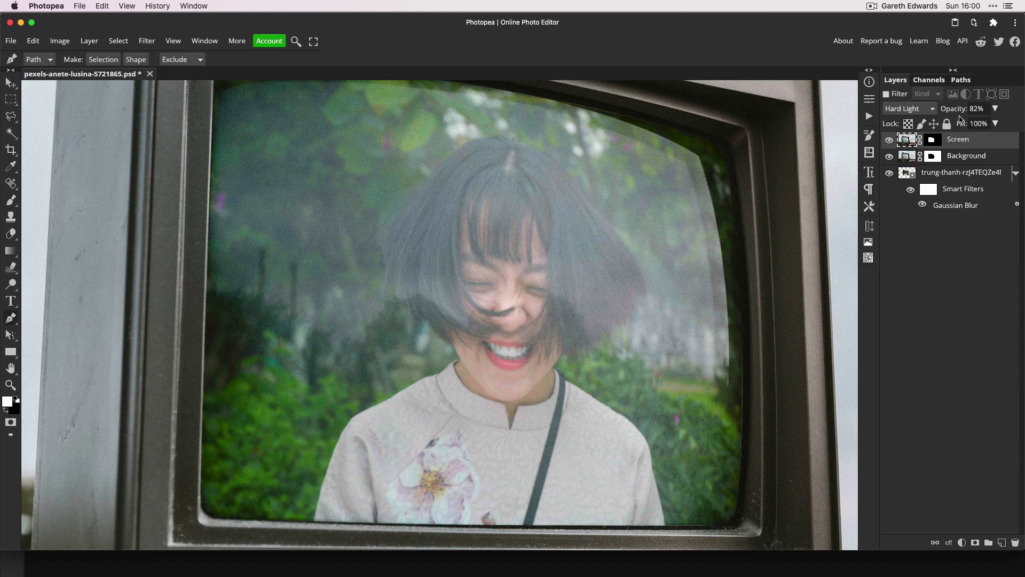